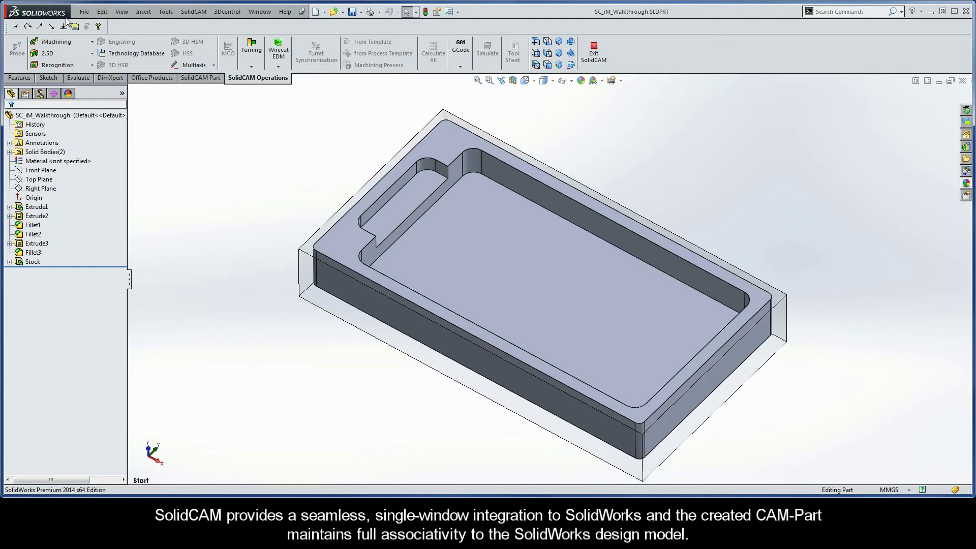
Examine the Stock and Target solid bodies by highlighting each of them in the model
click(9, 152)
click(40, 171)
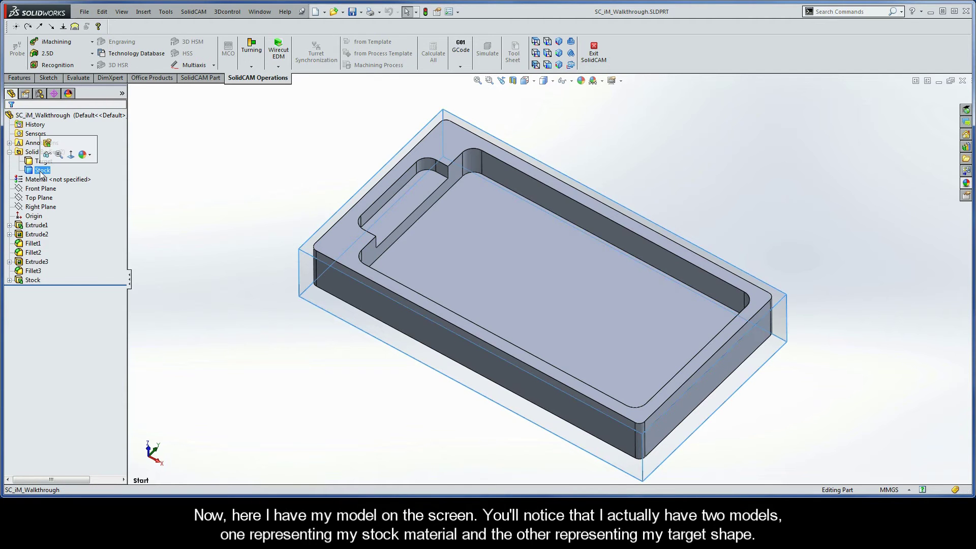
click(37, 163)
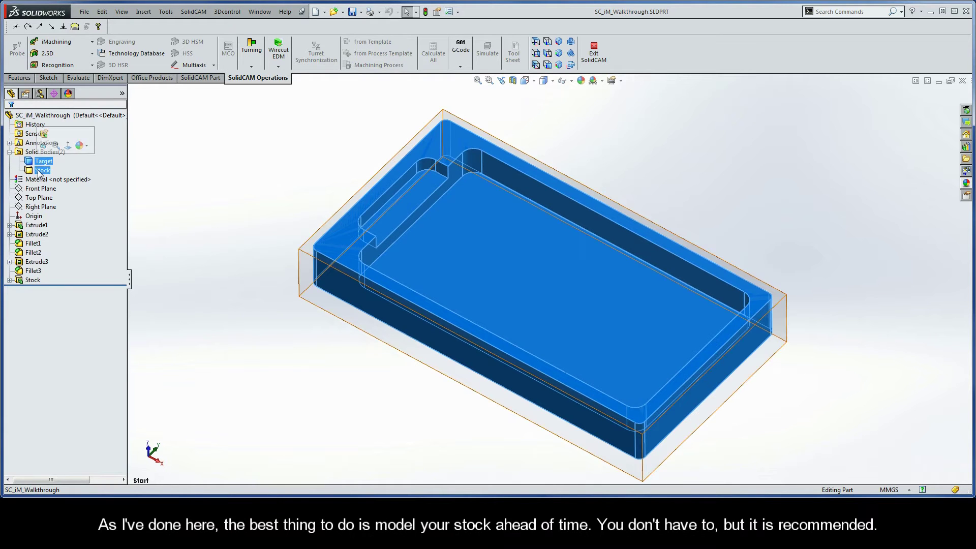
click(39, 172)
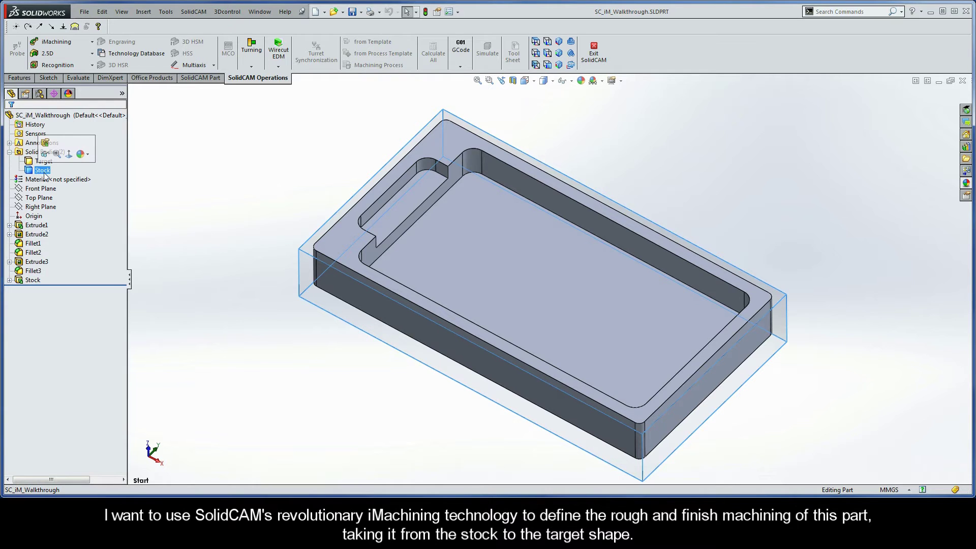
click(30, 161)
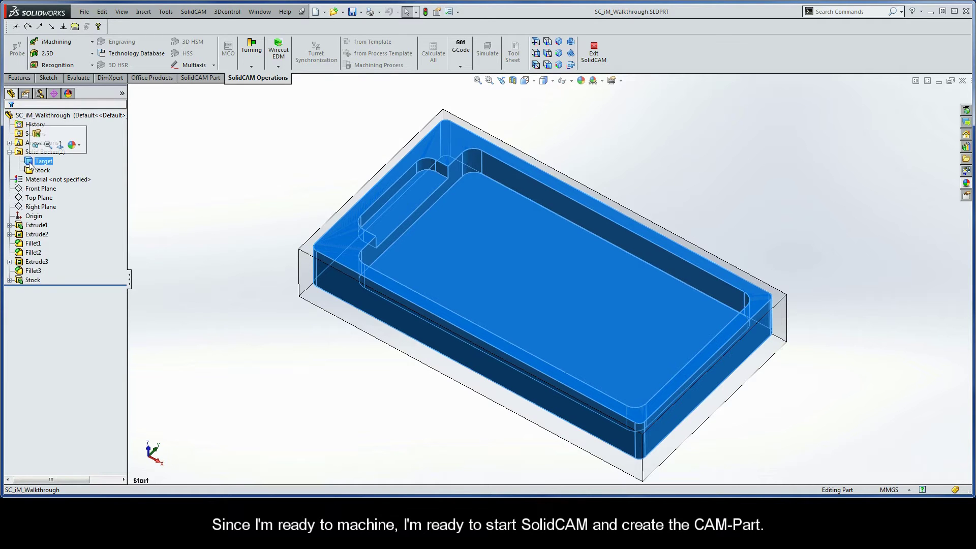
click(184, 113)
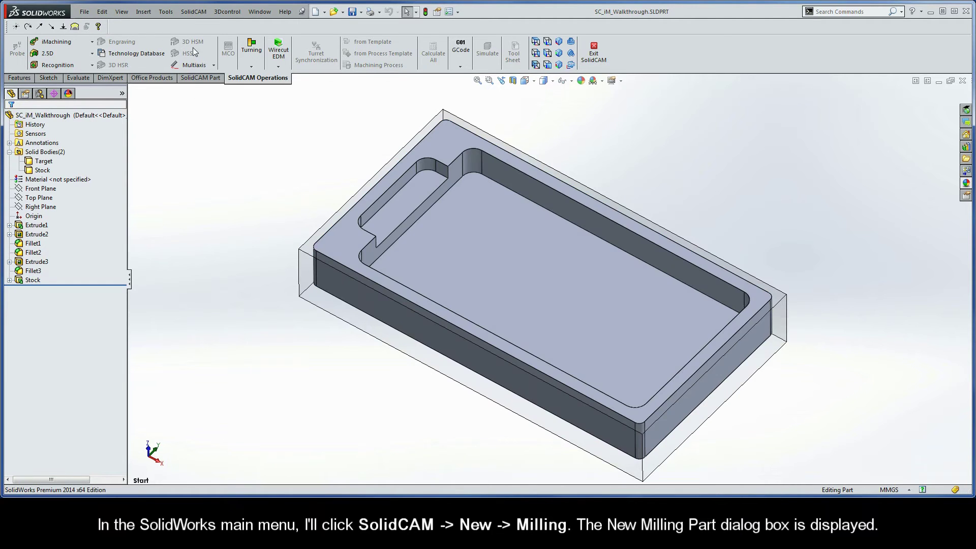
Create an internal milling CAM-Part named SC_iM_Walkthrough_Milling from the current model and accept its automatic definition
click(191, 13)
mouse_move(241, 25)
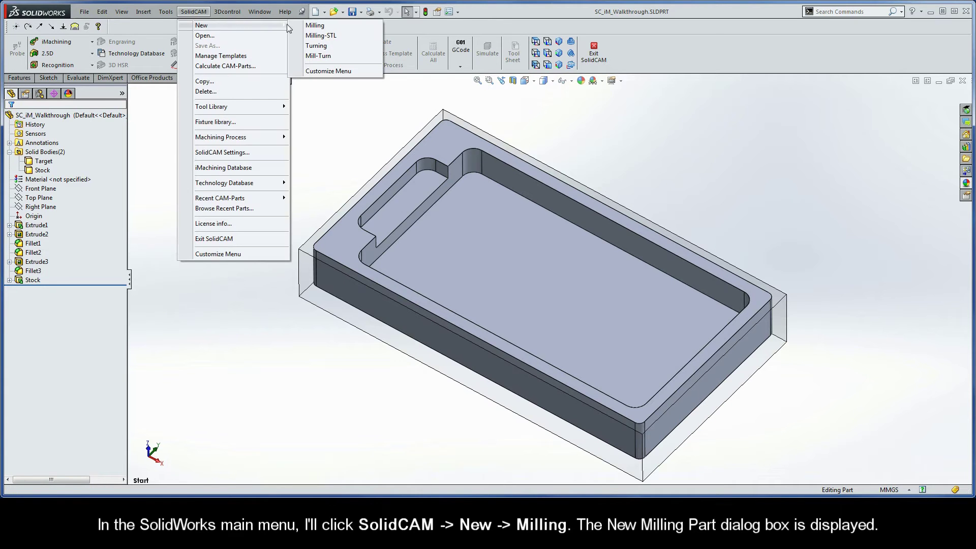
click(321, 26)
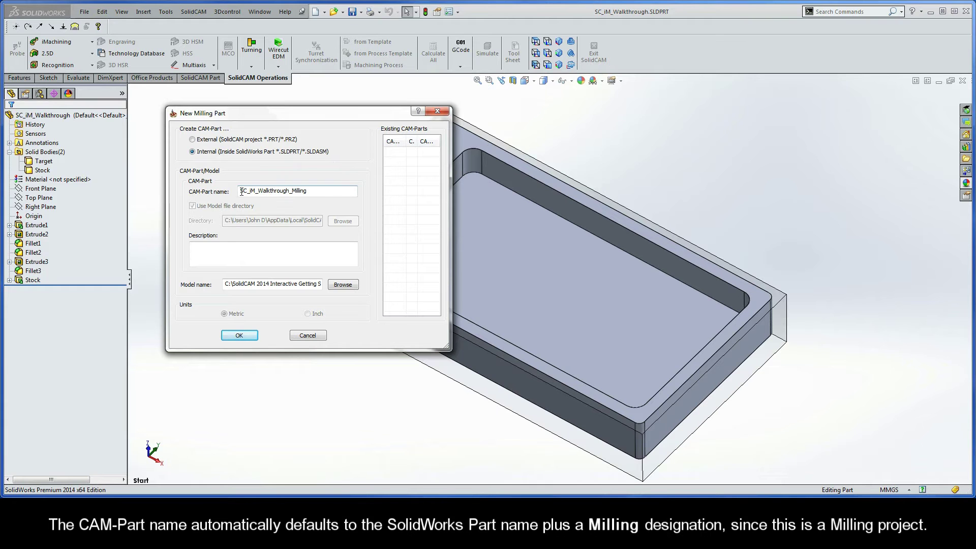
drag(241, 191, 314, 191)
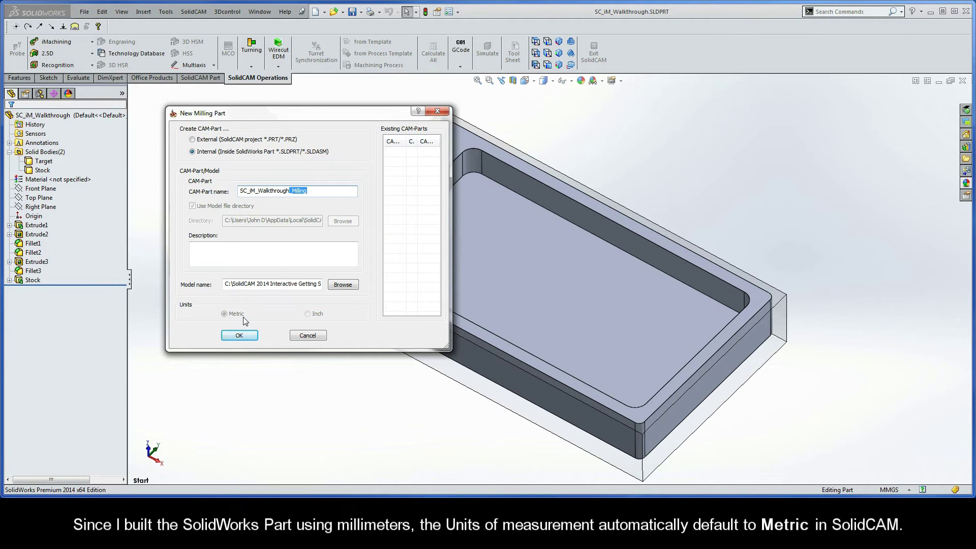
click(239, 335)
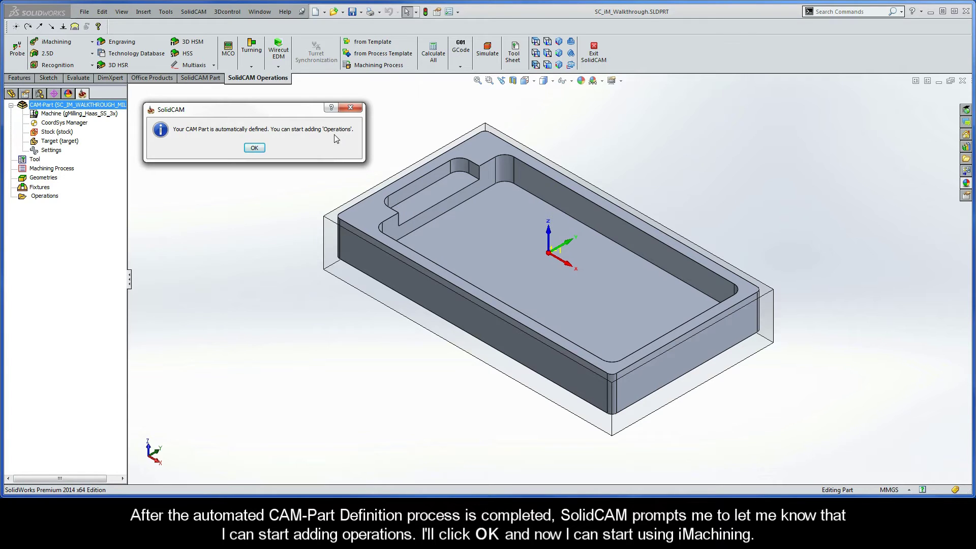
click(256, 148)
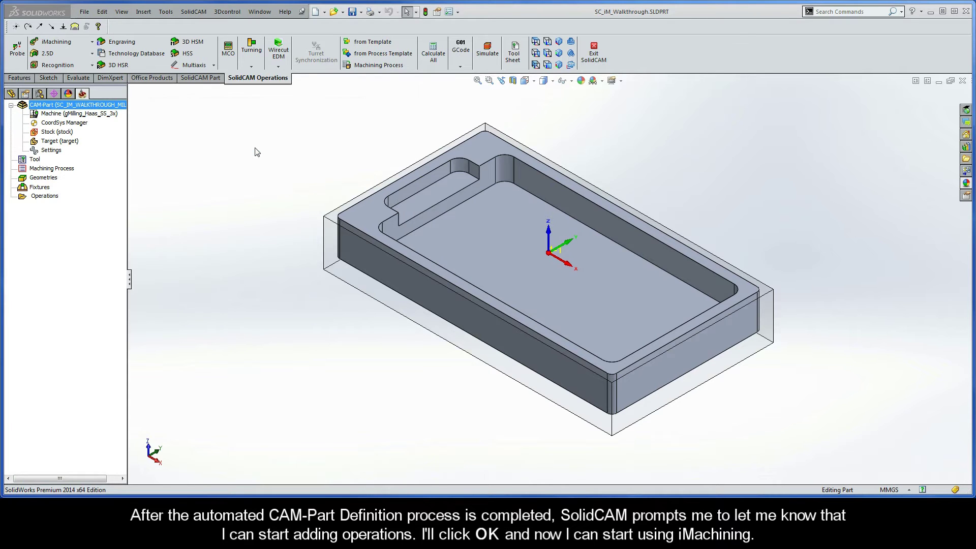
Add a 2D iMachining operation and choose Haas_SS as its machine
right_click(55, 200)
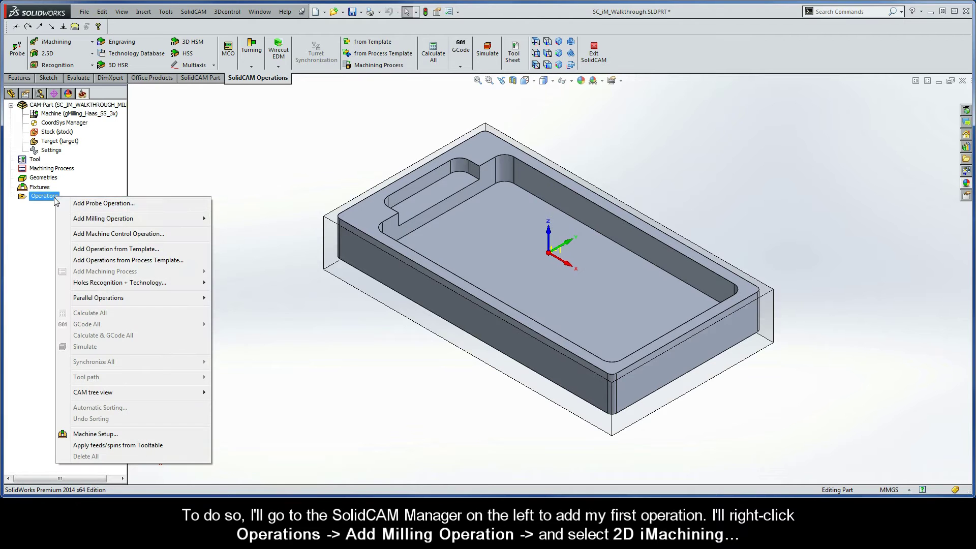
mouse_move(80, 219)
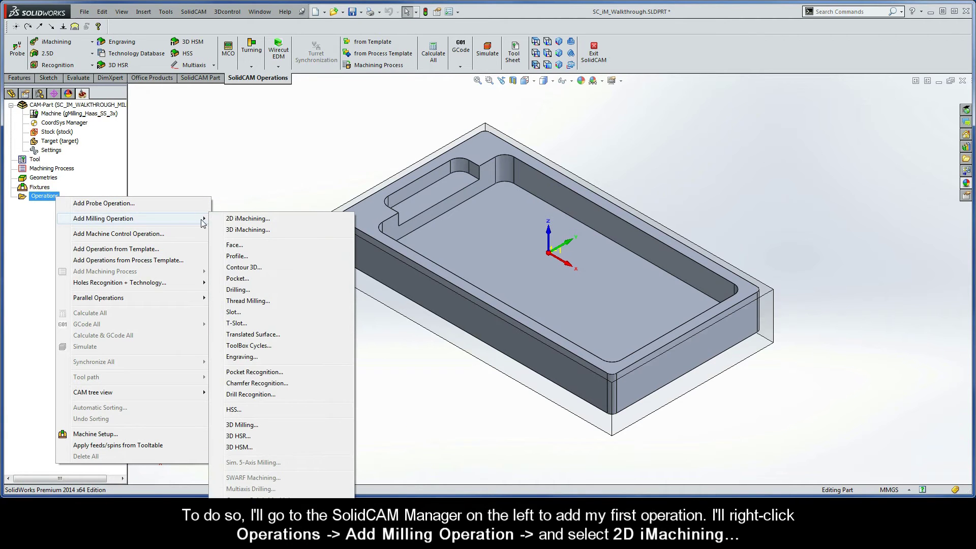
click(271, 220)
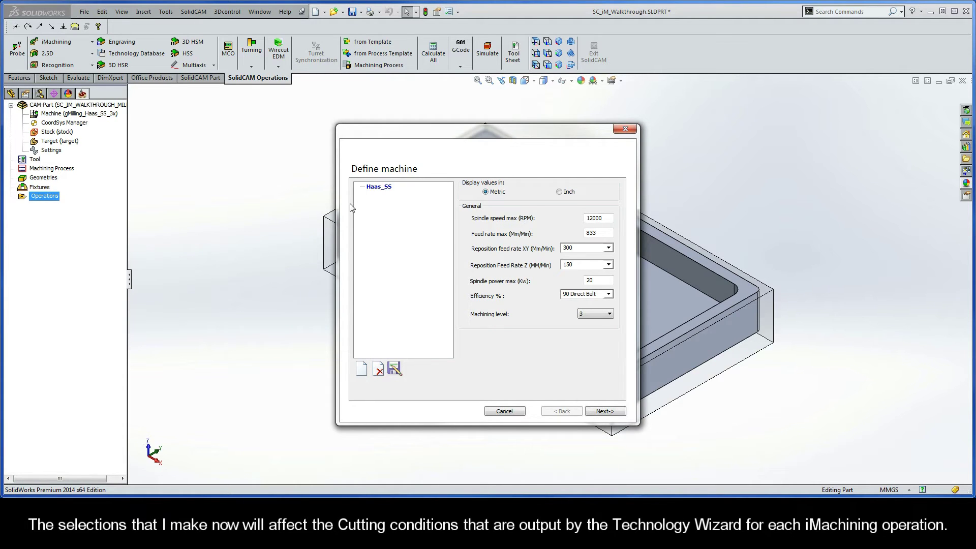
click(379, 190)
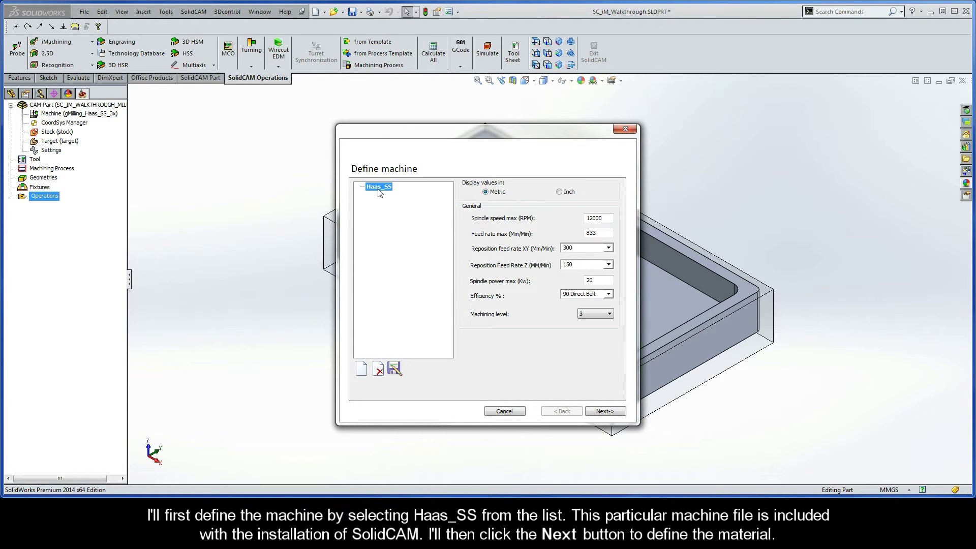
click(603, 412)
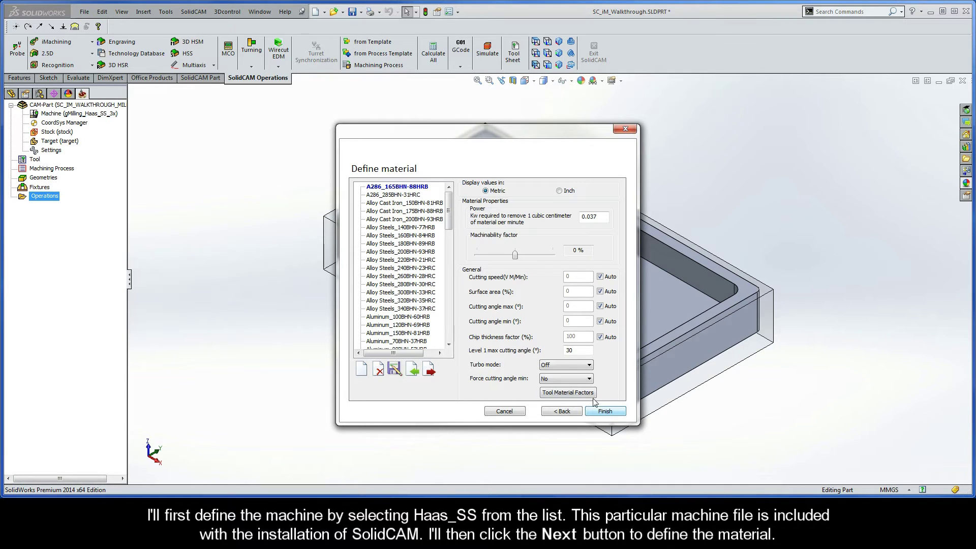
Choose Aluminum_100BHN-60HRB as the work material and finish the machine and material definition
mouse_move(449, 215)
mouse_down()
mouse_move(452, 333)
mouse_move(450, 217)
mouse_up()
click(396, 302)
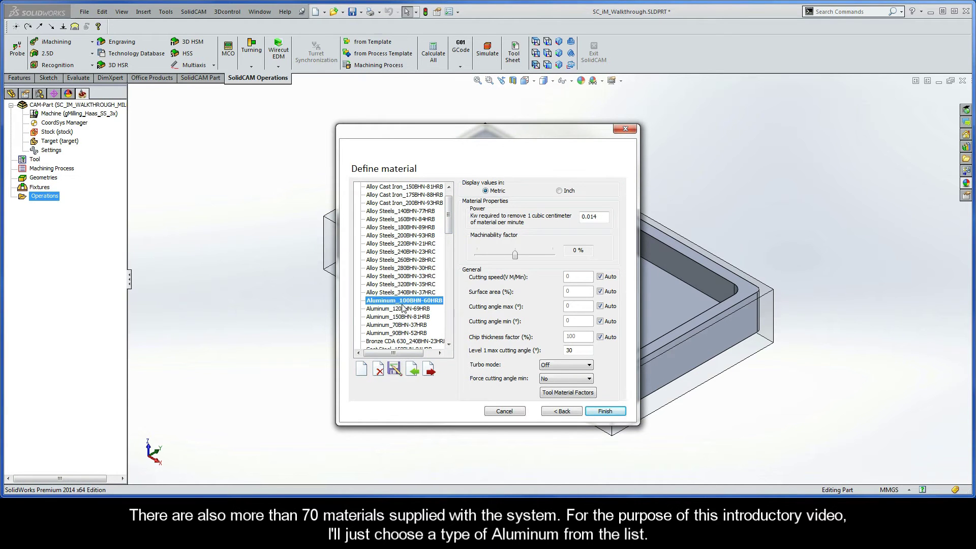
click(604, 412)
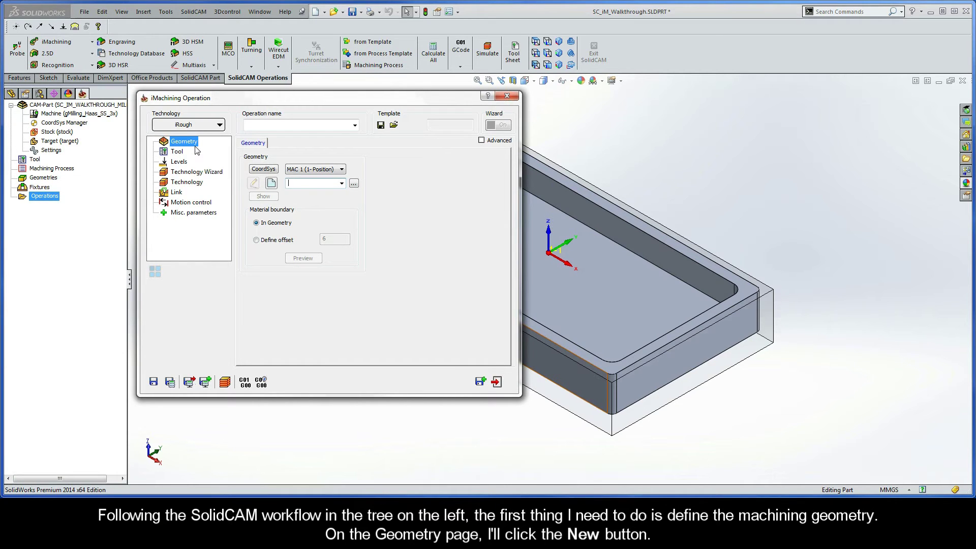
Start a new machining geometry and define its first chain around the Stock model's top edge using Auto-constant Z
click(272, 184)
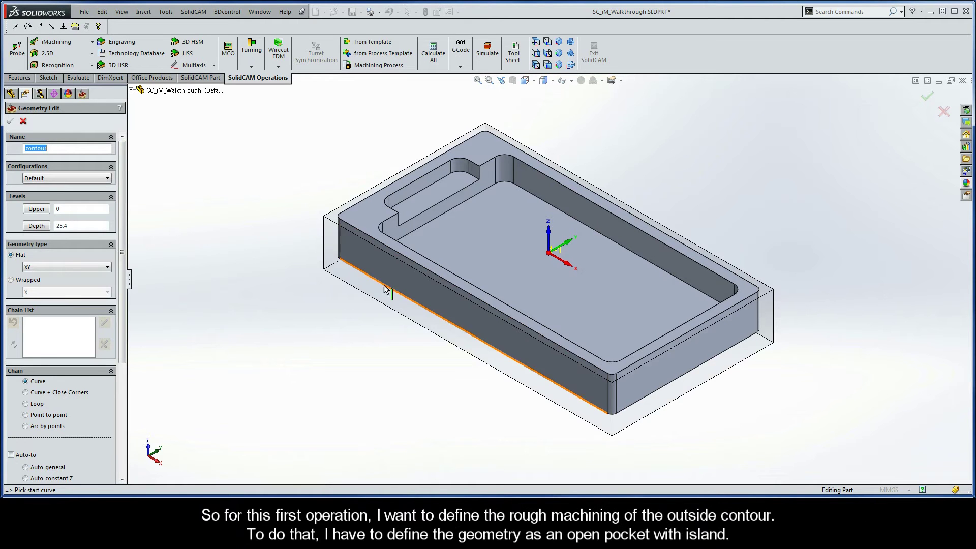
click(575, 365)
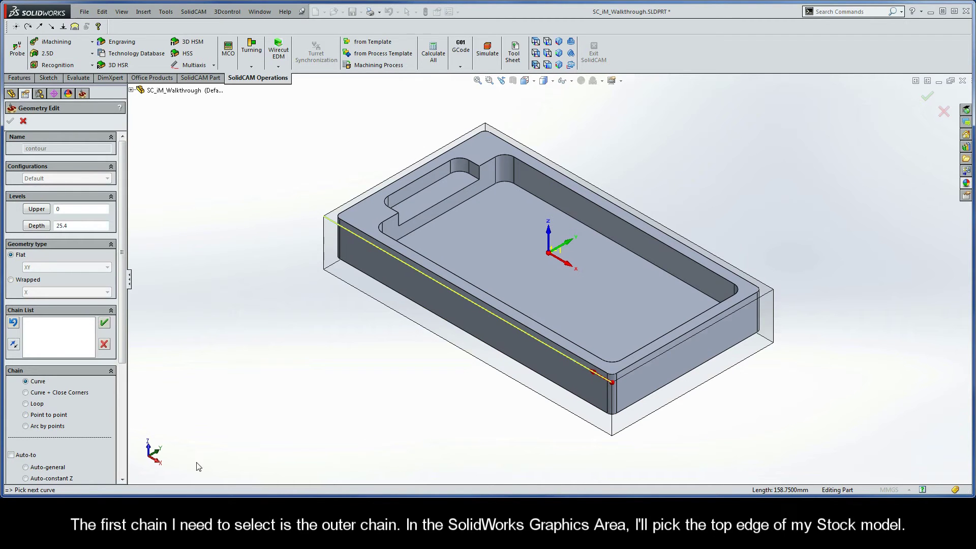
click(25, 479)
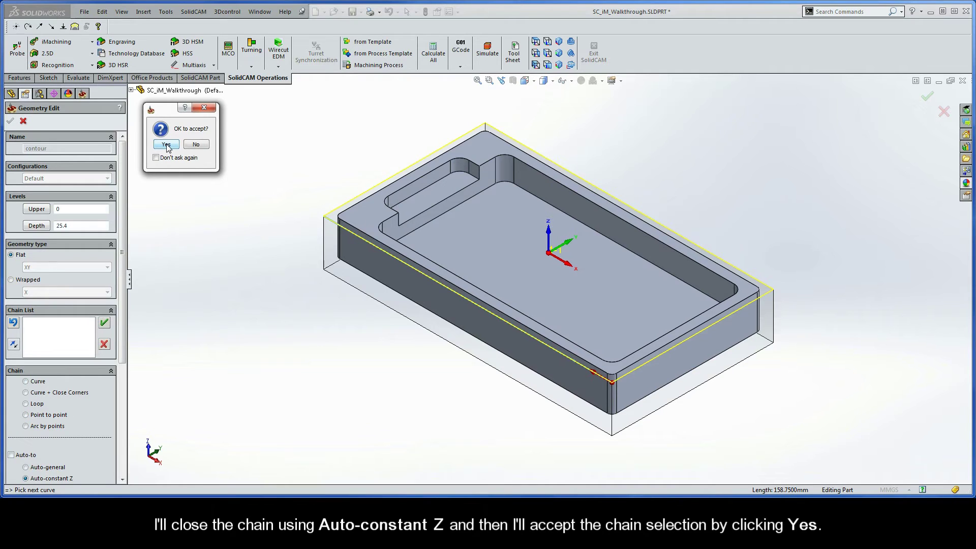
click(166, 145)
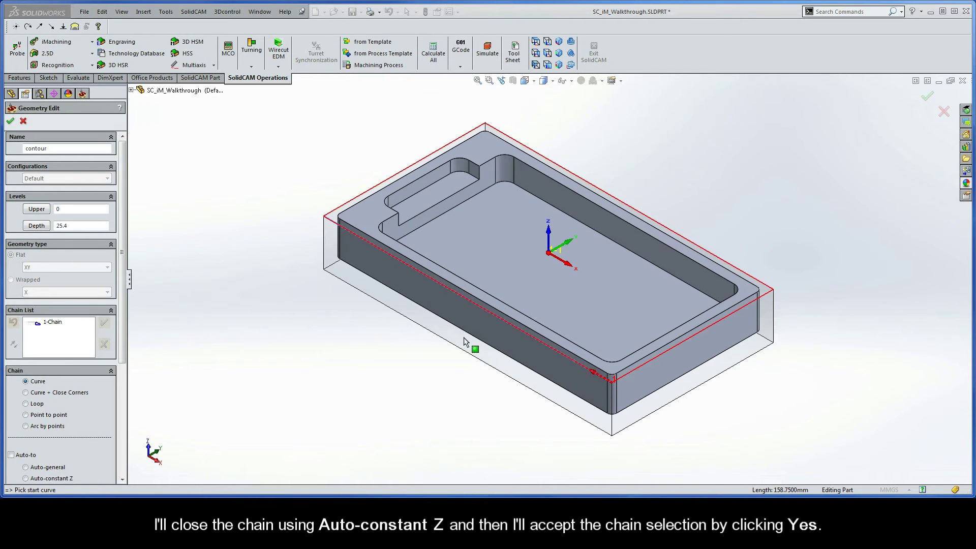
Add a second chain along the Target model's outside contour at its upper edge using Auto-constant Z
click(530, 333)
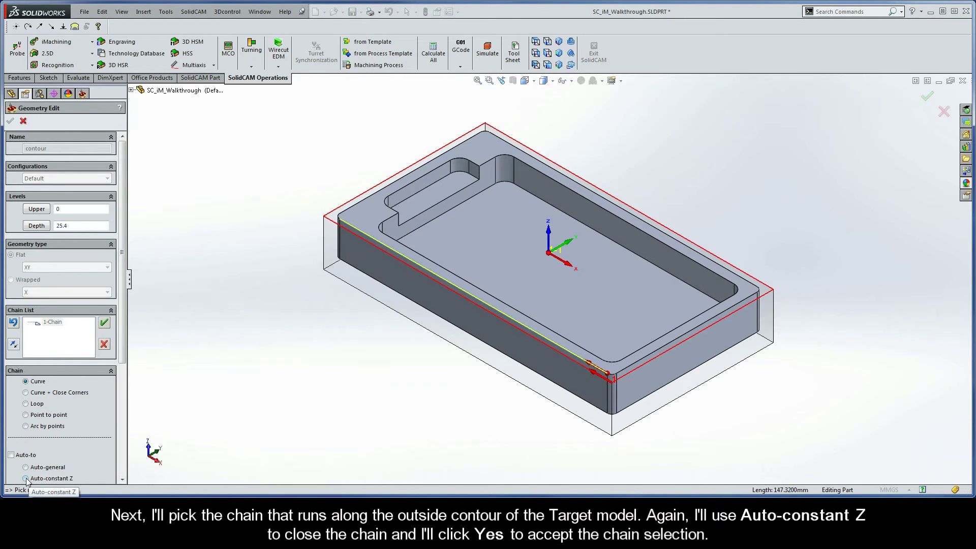
click(41, 479)
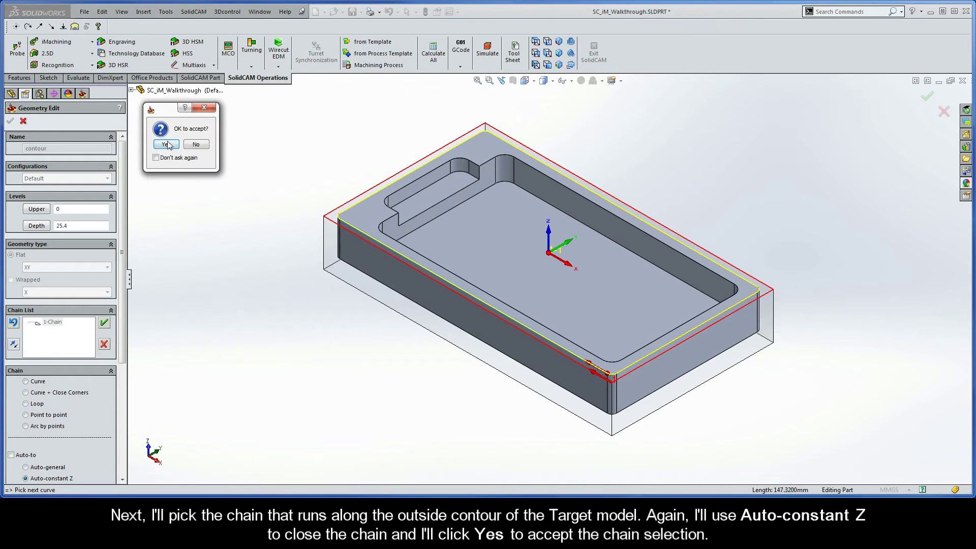
click(167, 144)
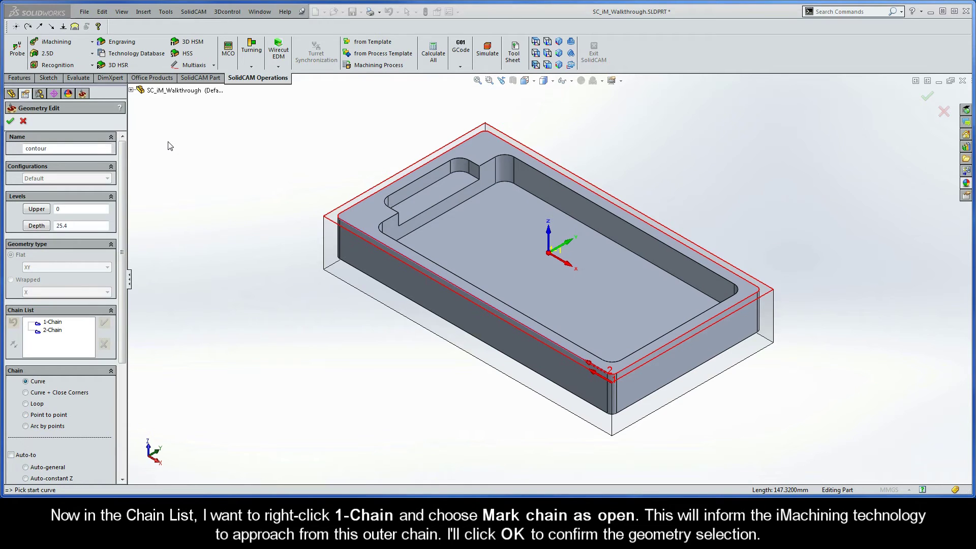
Mark the outer stock chain, 1-Chain, as open and confirm the contour geometry
right_click(53, 323)
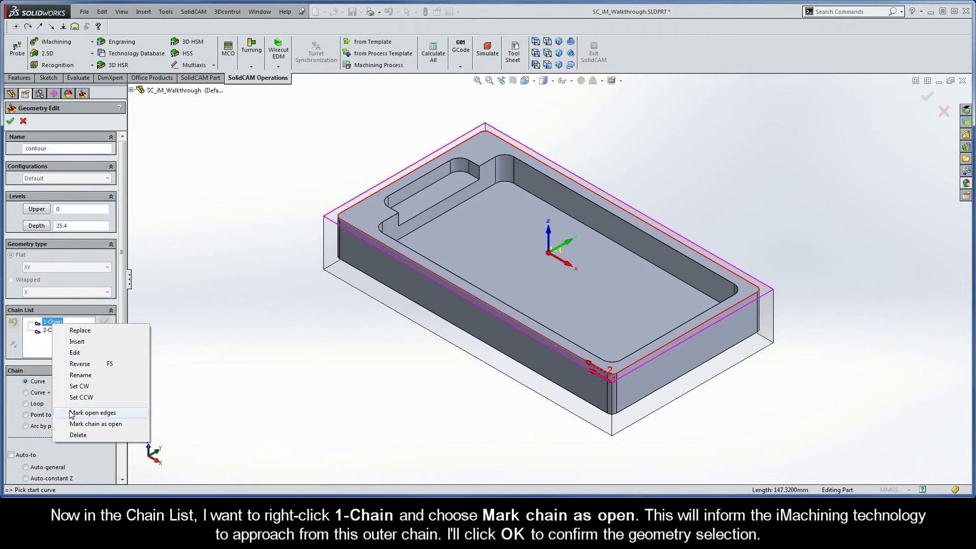
click(113, 425)
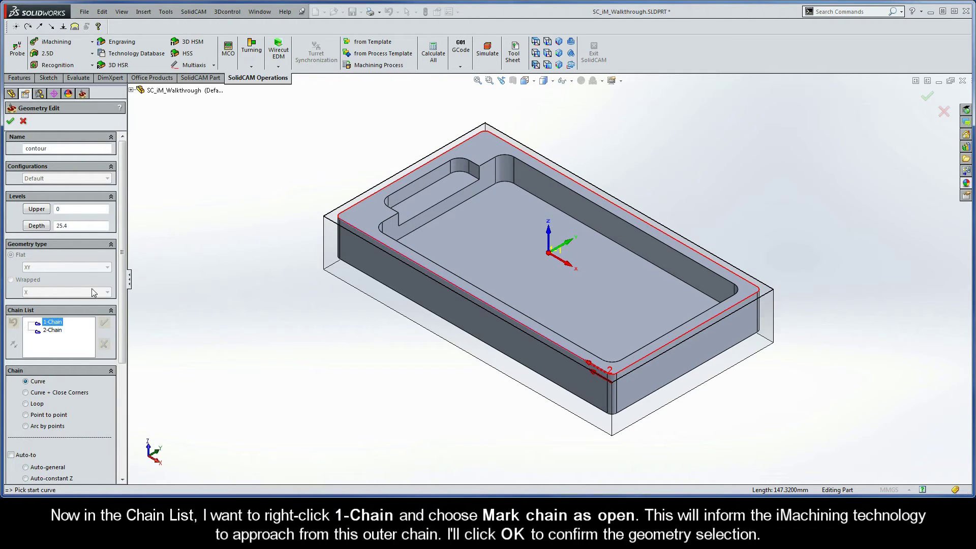
click(11, 122)
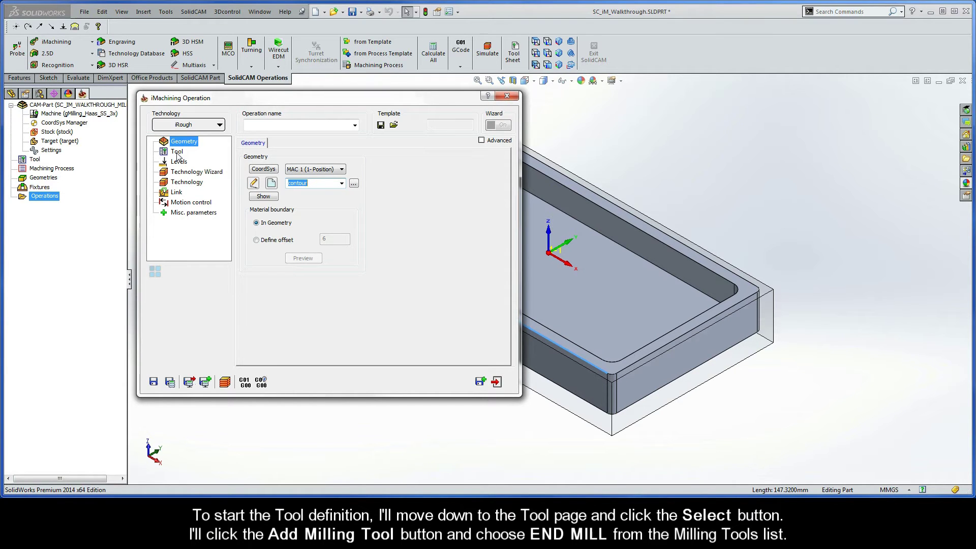
Add a new END MILL milling tool for the iMachining operation
click(176, 153)
click(295, 285)
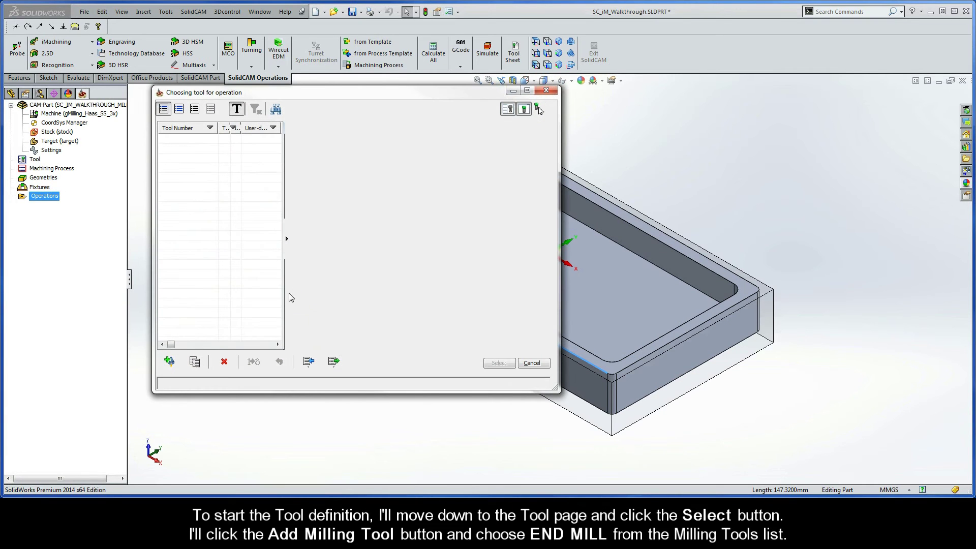
click(169, 362)
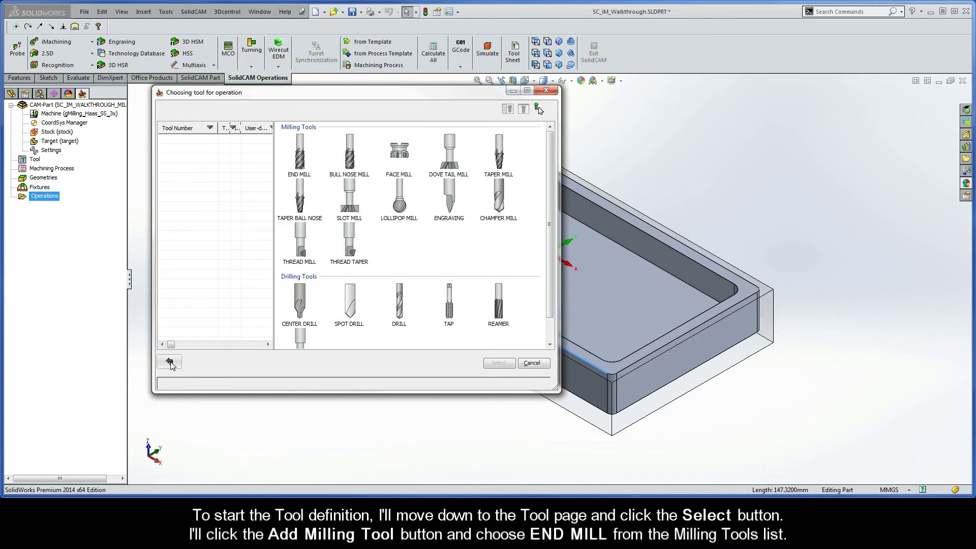
click(300, 158)
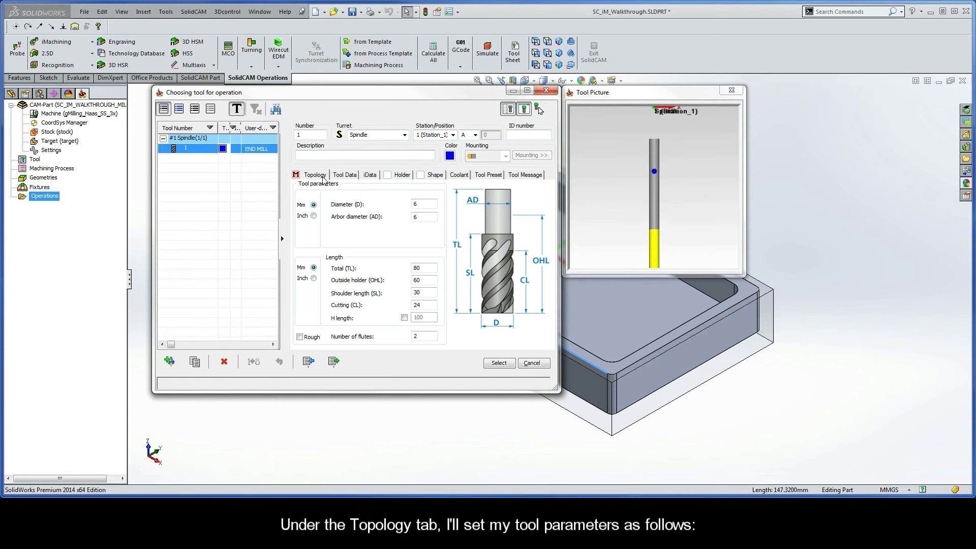
Set the end mill's diameter and arbor diameter to 9 mm and its number of flutes to 4, keeping the default lengths
click(416, 204)
text(9)
click(419, 216)
text(9)
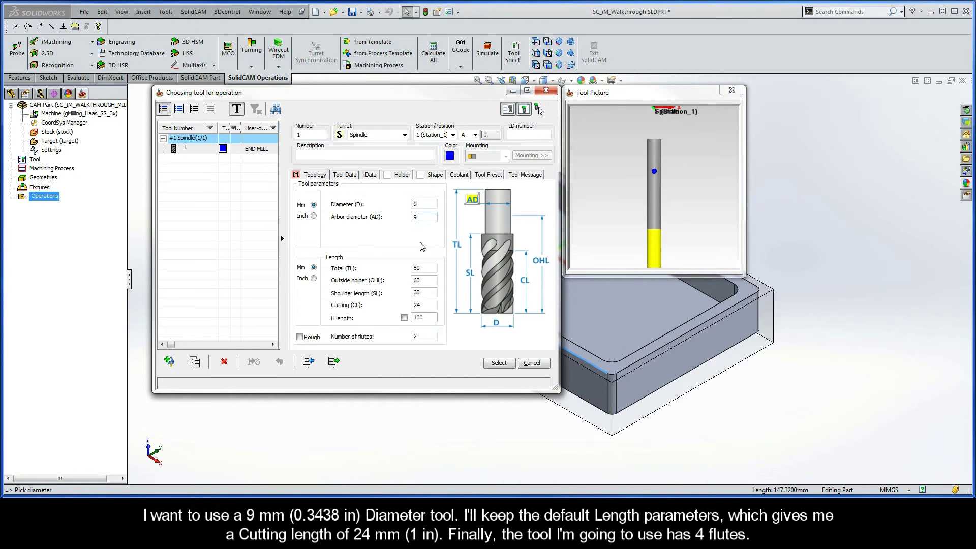
double_click(421, 305)
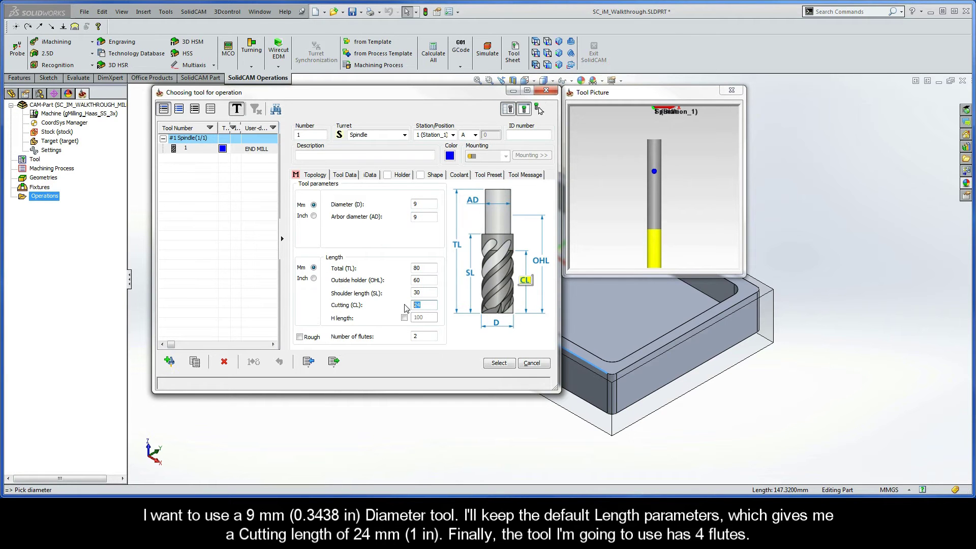
double_click(417, 336)
text(4)
Keep the tool's helical angle at 45 (Medium) in its iData and assign the end mill to the operation
click(369, 175)
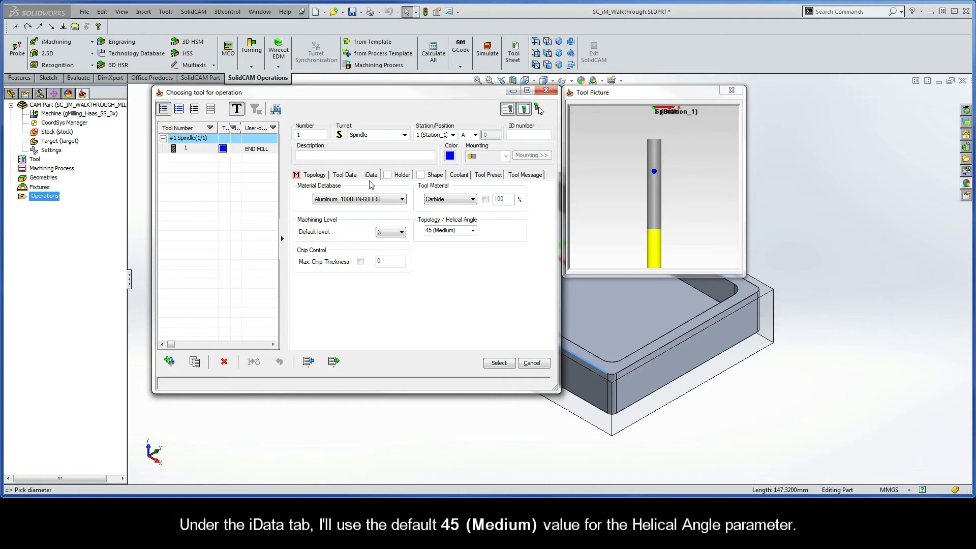
click(460, 230)
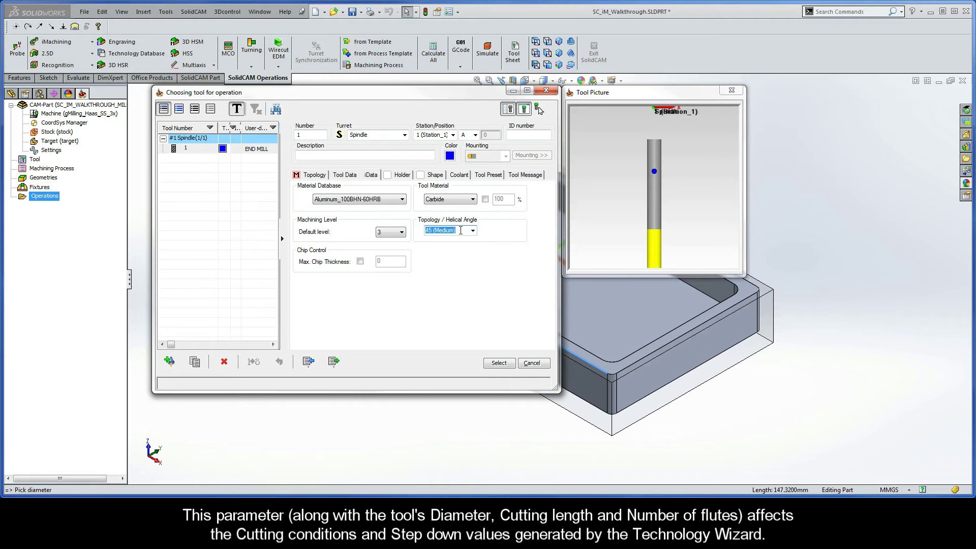
click(500, 363)
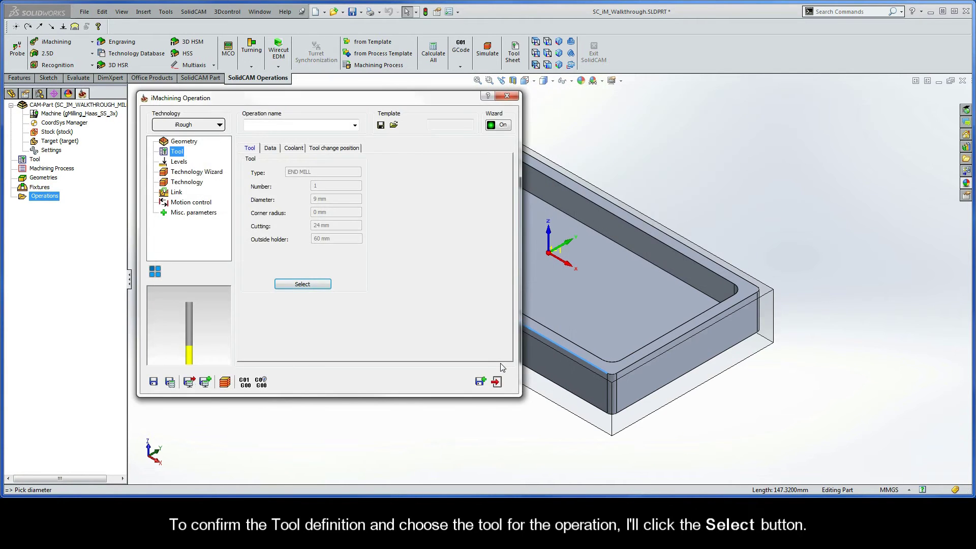
Define the operation's upper milling level by picking the top face of the stock model
click(181, 163)
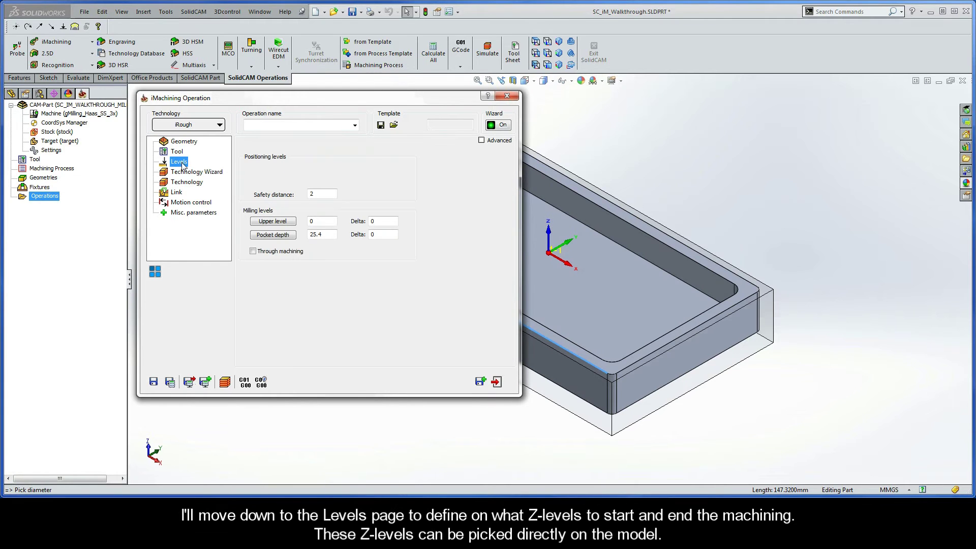
click(272, 223)
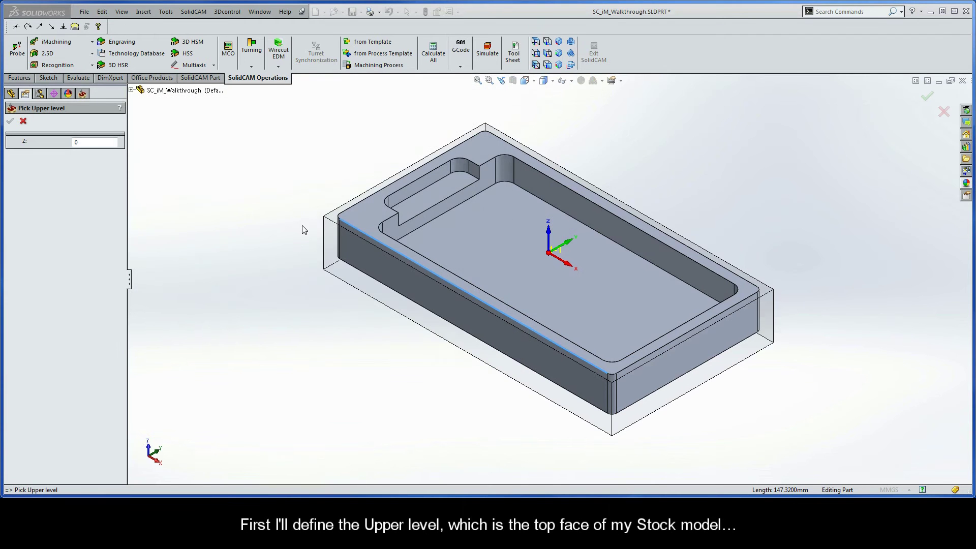
click(332, 215)
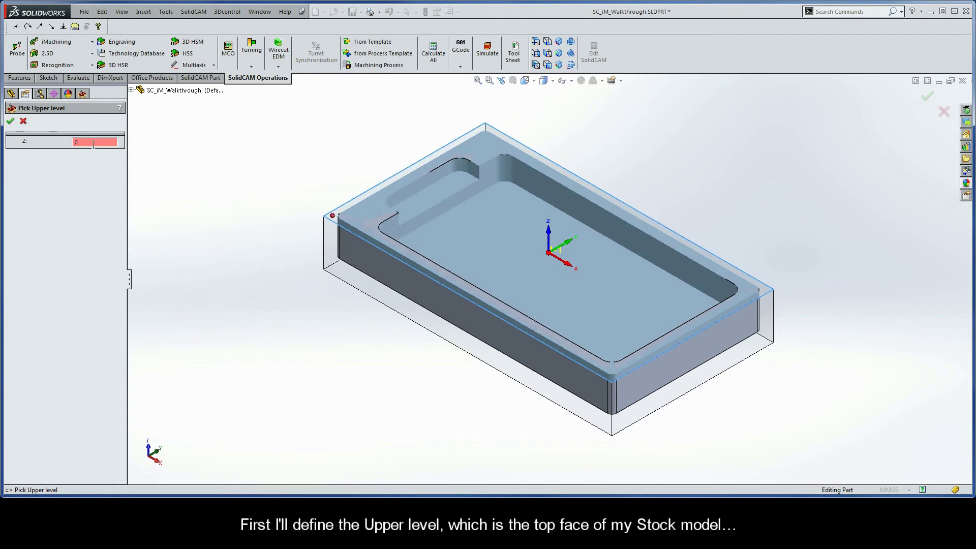
click(10, 122)
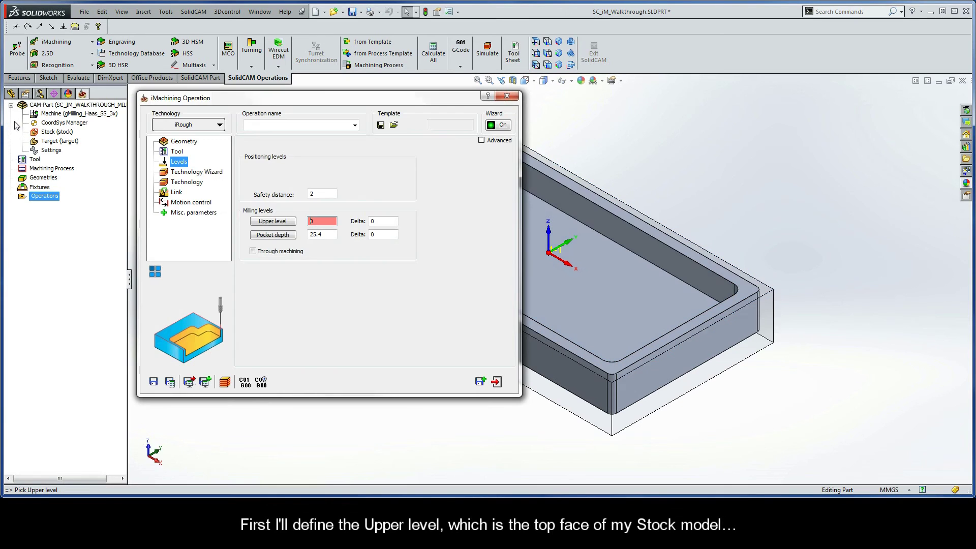
Define the pocket depth by picking the target model's bottom corner, and set the depth's delta to -0.76 mm
click(273, 236)
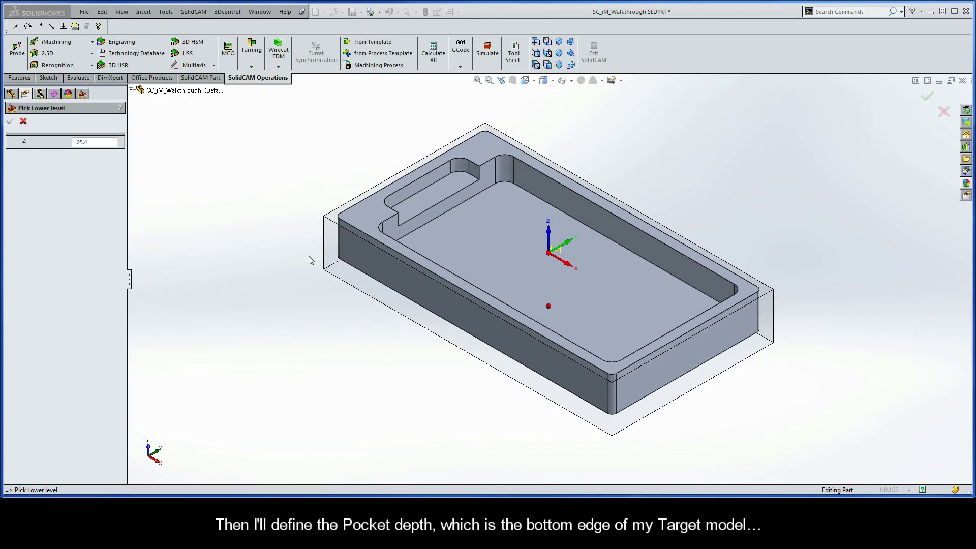
click(339, 259)
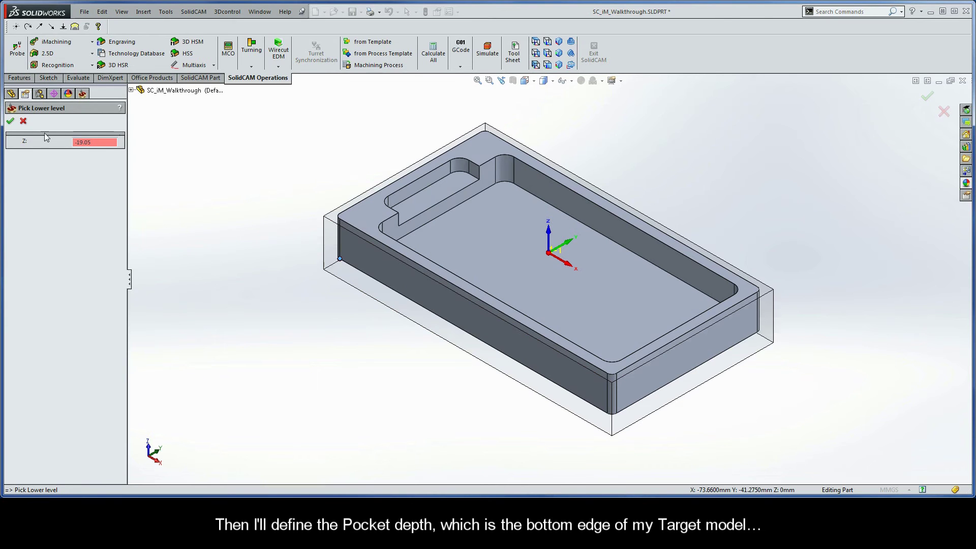
click(10, 122)
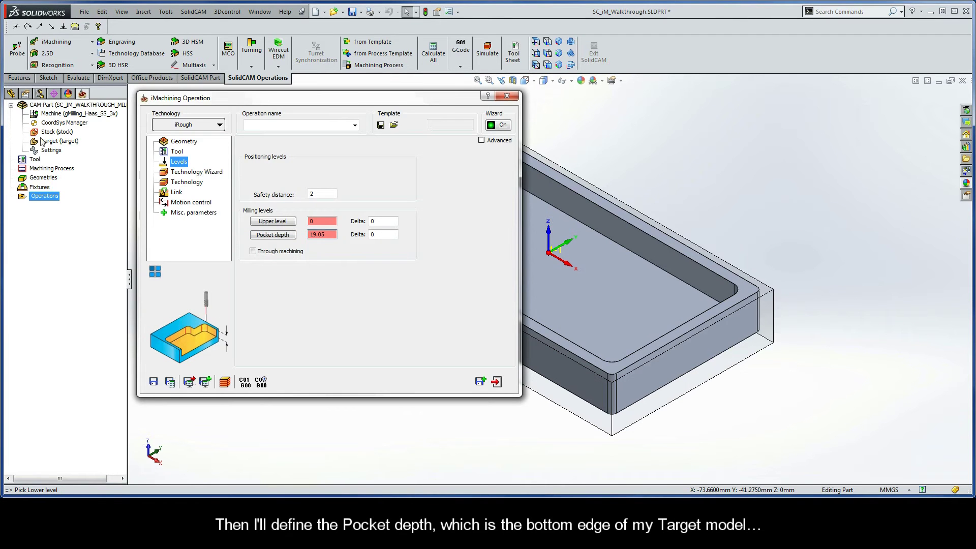
double_click(380, 236)
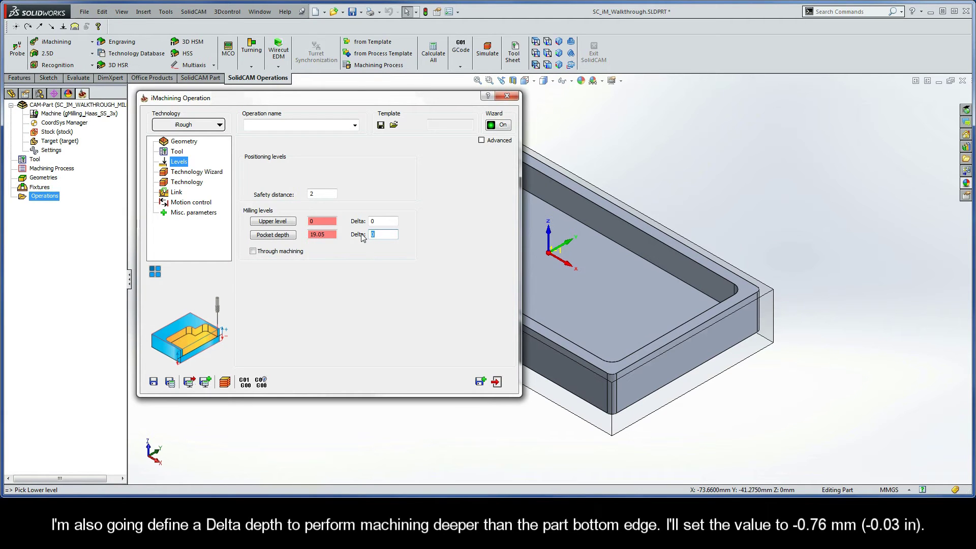
text(-0.76)
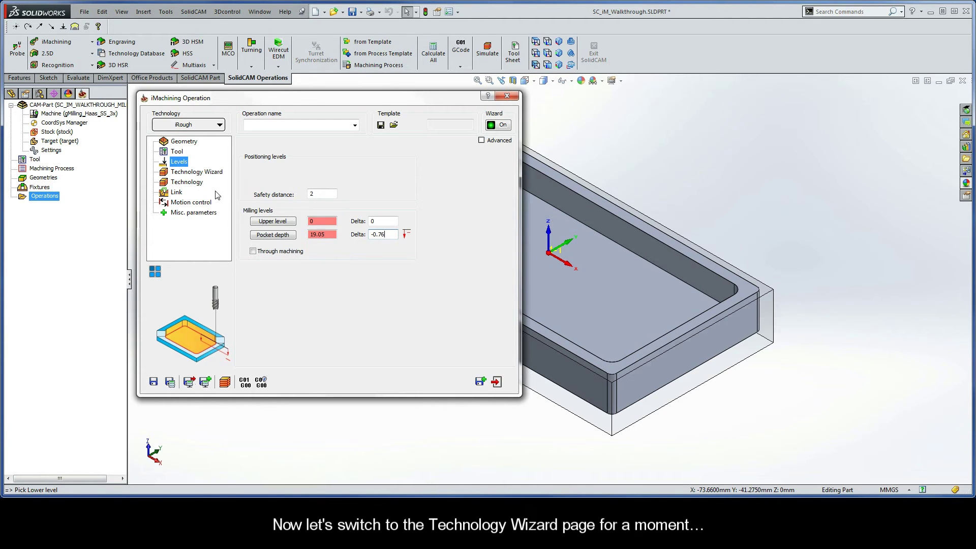
Examine both views of the Technology Wizard's output cutting data, keeping the machining level at 3
click(192, 176)
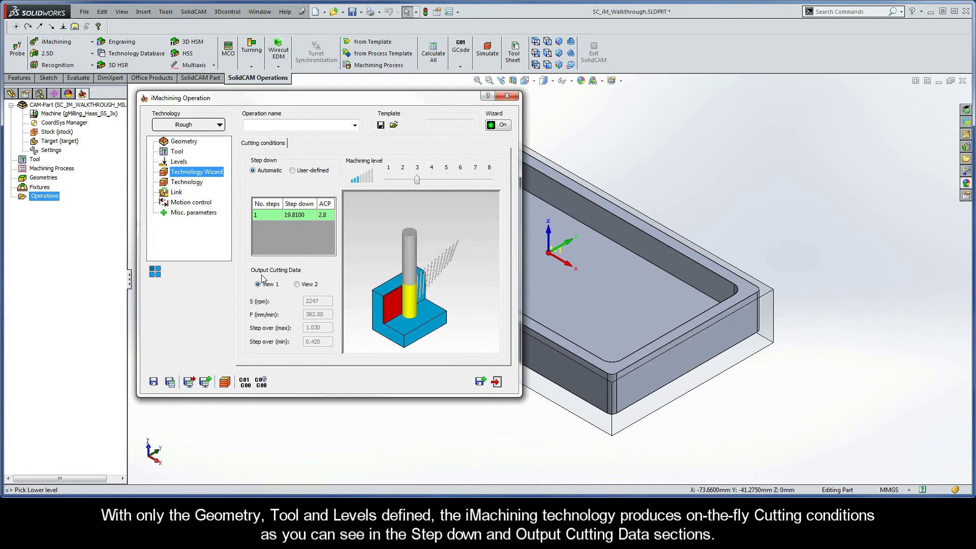
click(298, 284)
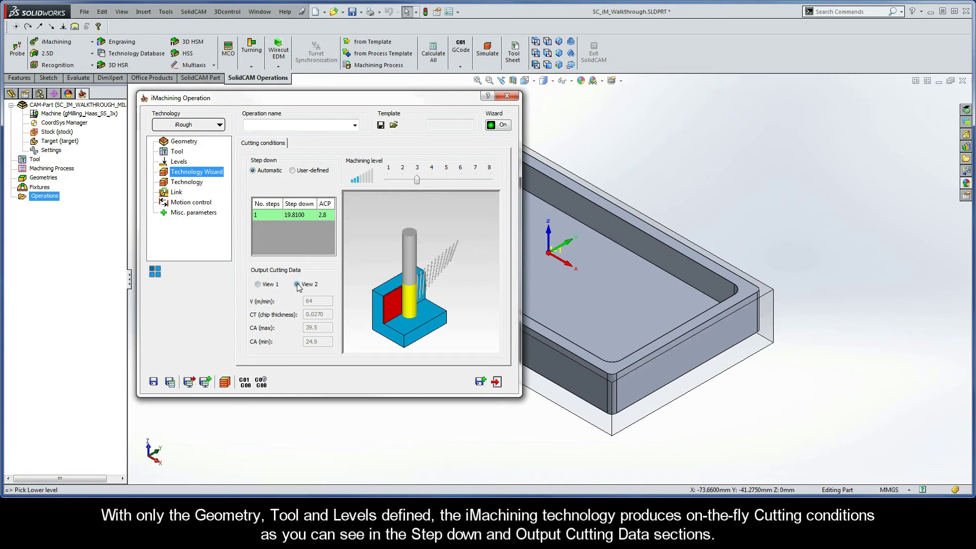
click(258, 285)
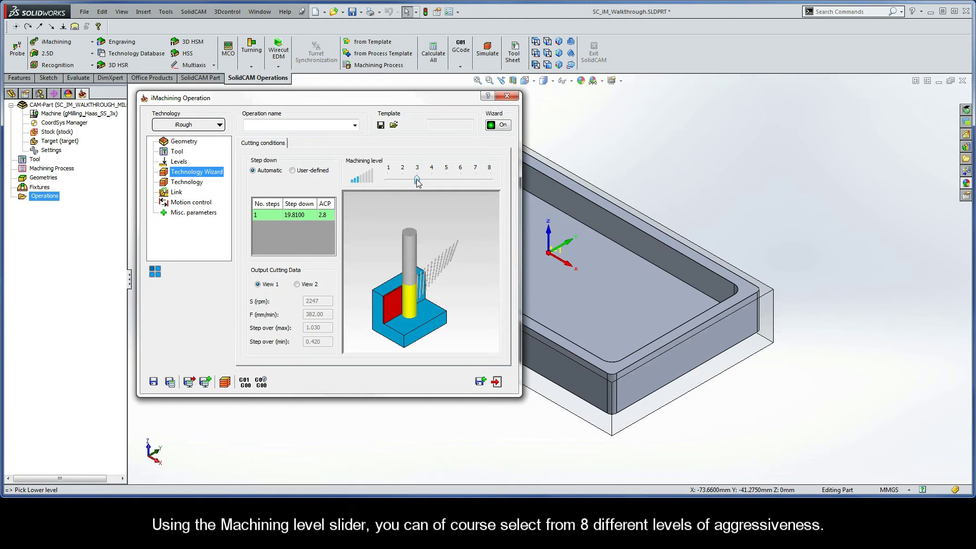
mouse_move(417, 181)
mouse_down()
mouse_move(491, 183)
mouse_move(417, 179)
mouse_up()
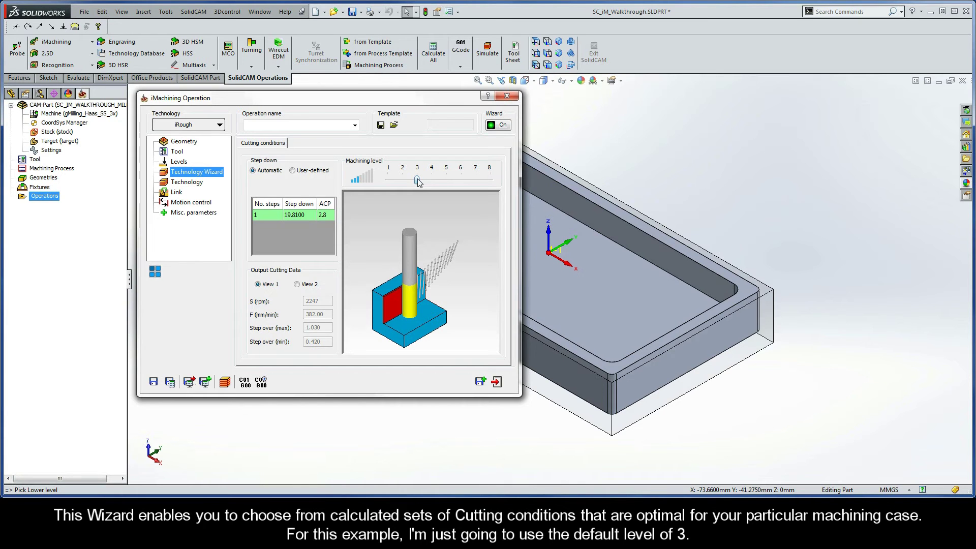
Keep the default wall/island offset of 0.24 mm, and save and calculate the iRough contour operation
click(187, 183)
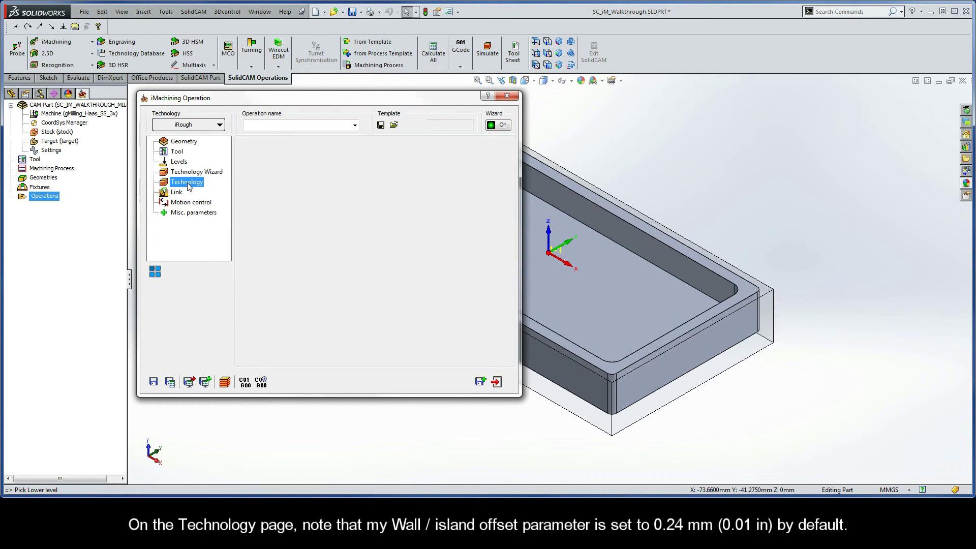
drag(477, 170, 449, 173)
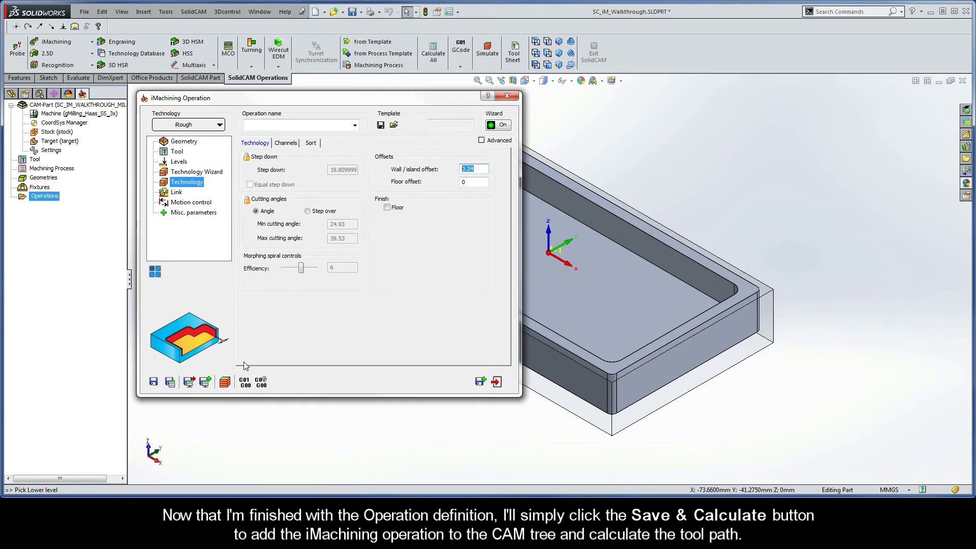
click(170, 382)
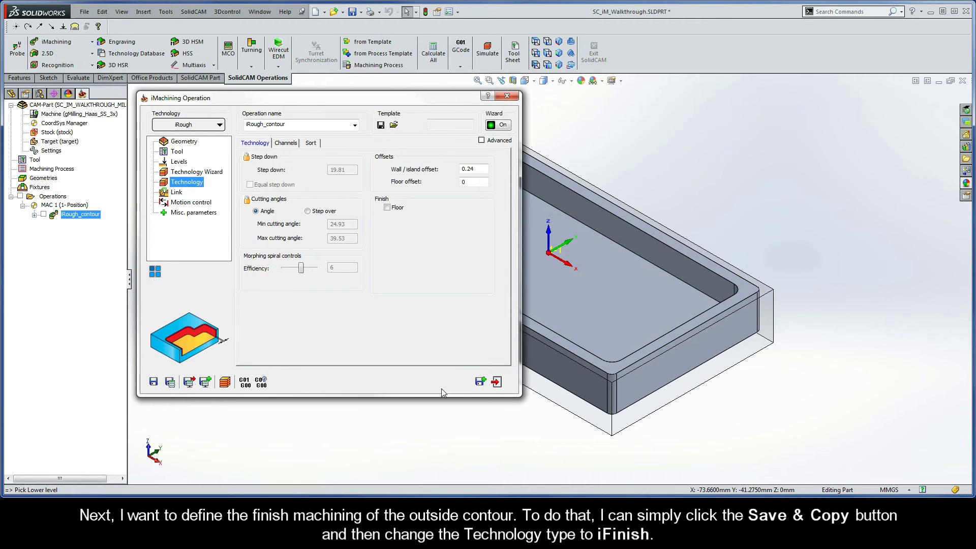
Save and copy the roughing operation, and change the copy's technology type to iFinish
click(481, 381)
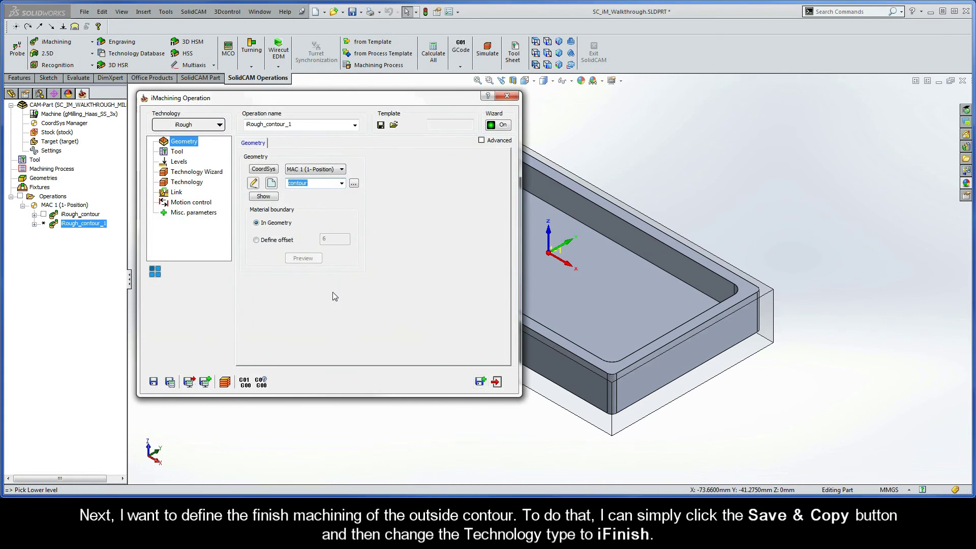
click(200, 126)
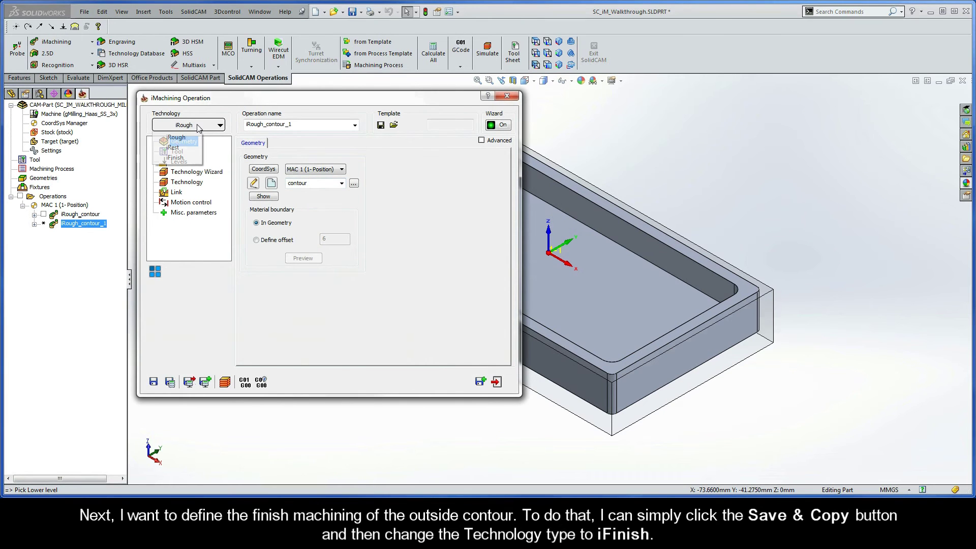
click(187, 159)
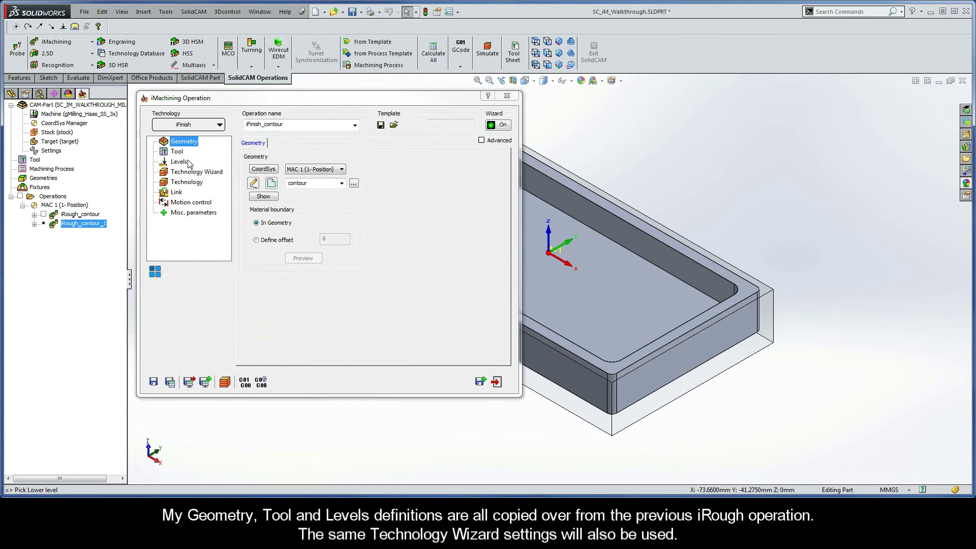
Check the copied tool, levels, cutting conditions, offsets and iRest data, and save and calculate the iFinish contour operation
click(177, 152)
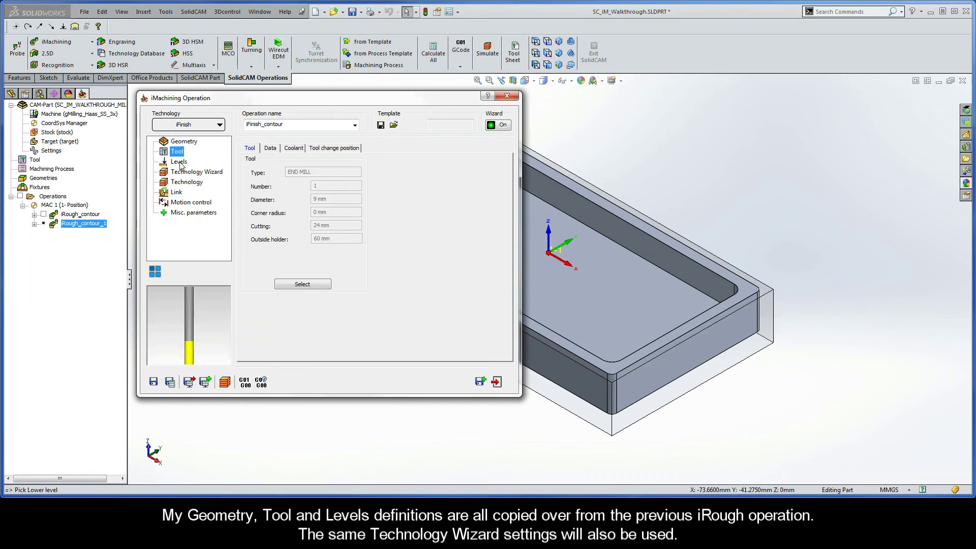
click(180, 162)
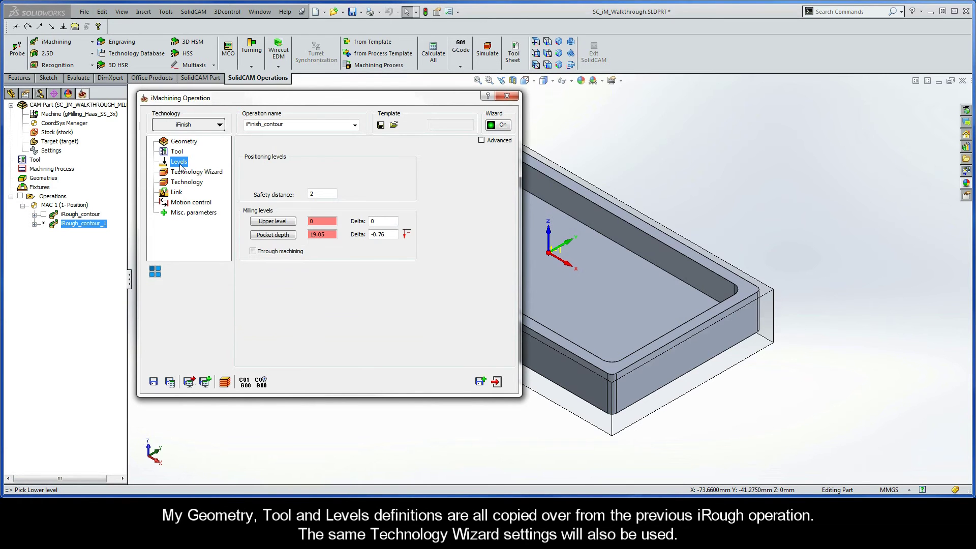
click(182, 173)
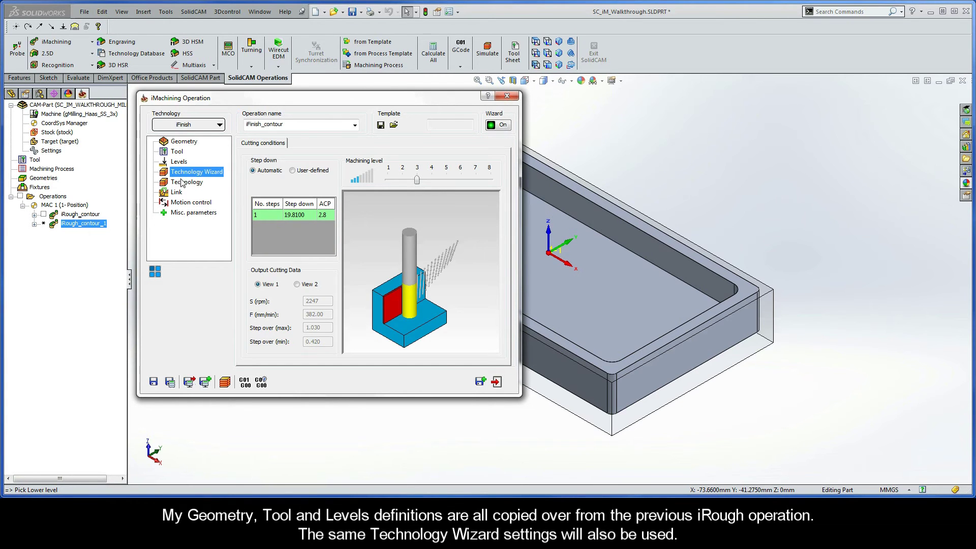
click(183, 186)
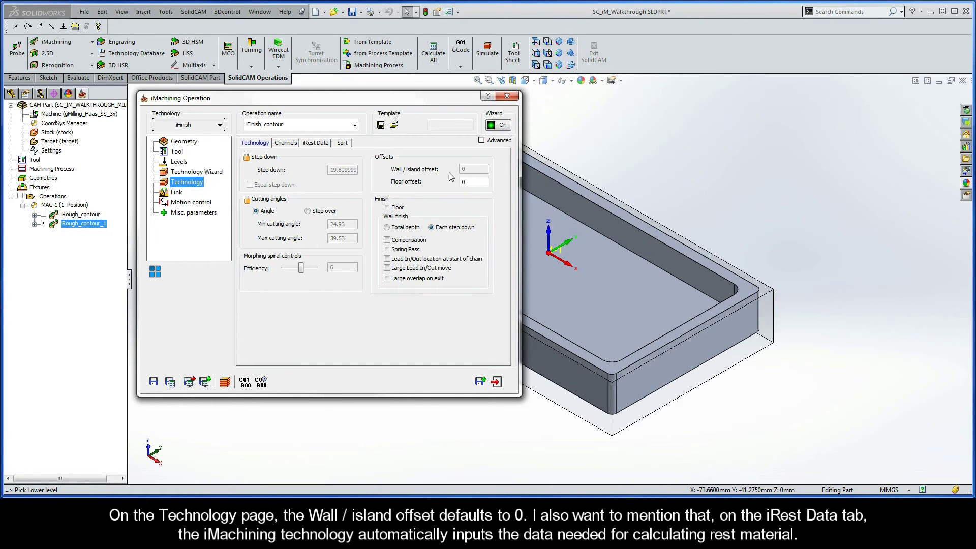
click(315, 144)
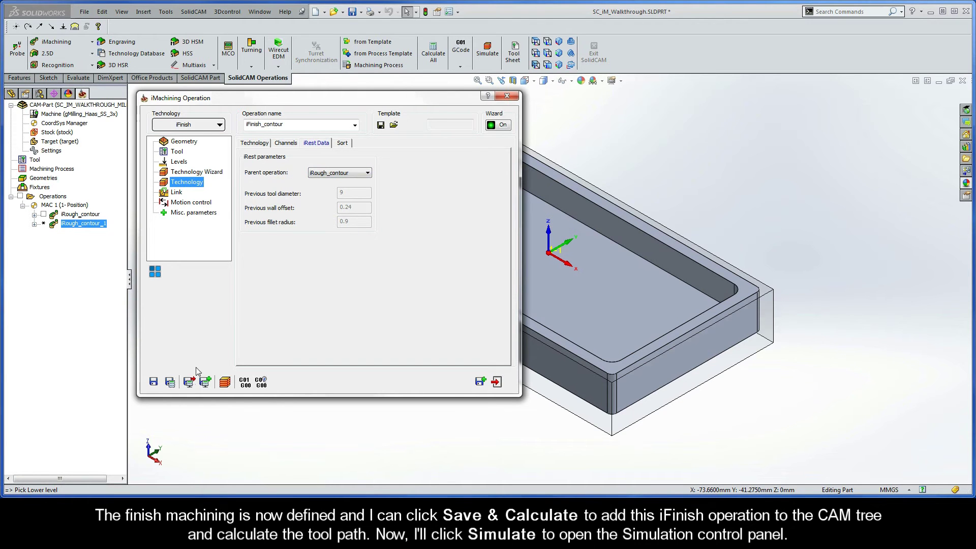
click(170, 384)
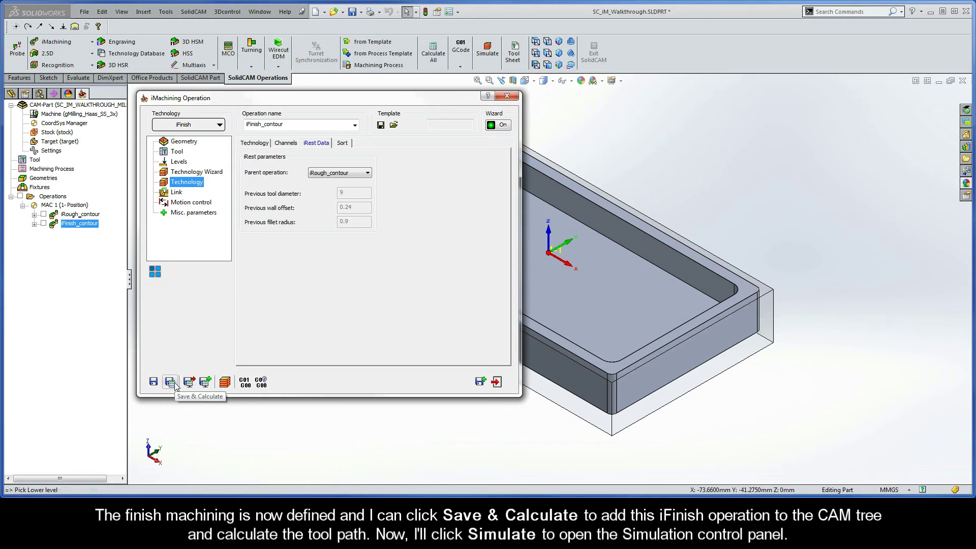
Open the simulation with both the iRough and iFinish contour operations selected, and play the roughing tool path at an adjusted speed
click(225, 383)
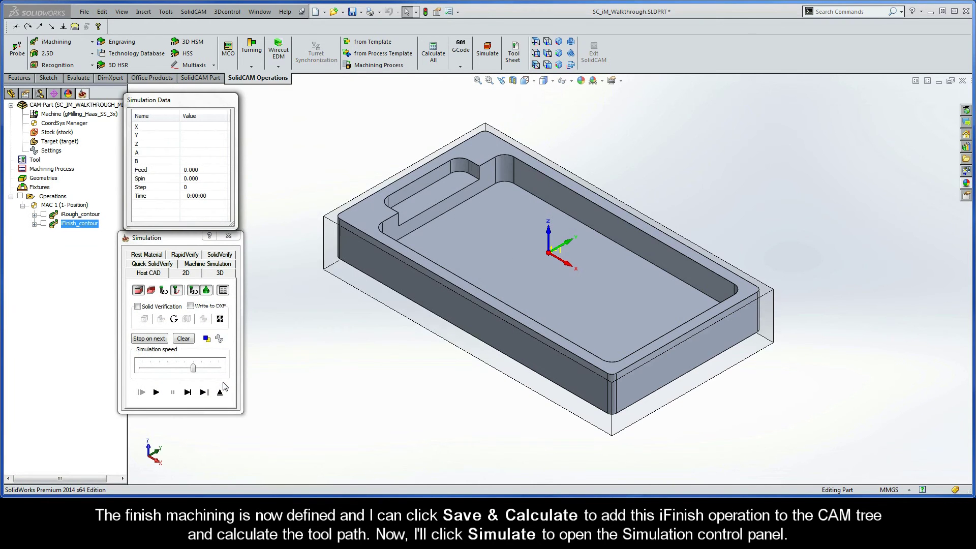
drag(194, 368, 168, 370)
click(79, 215)
ctrl+click(78, 223)
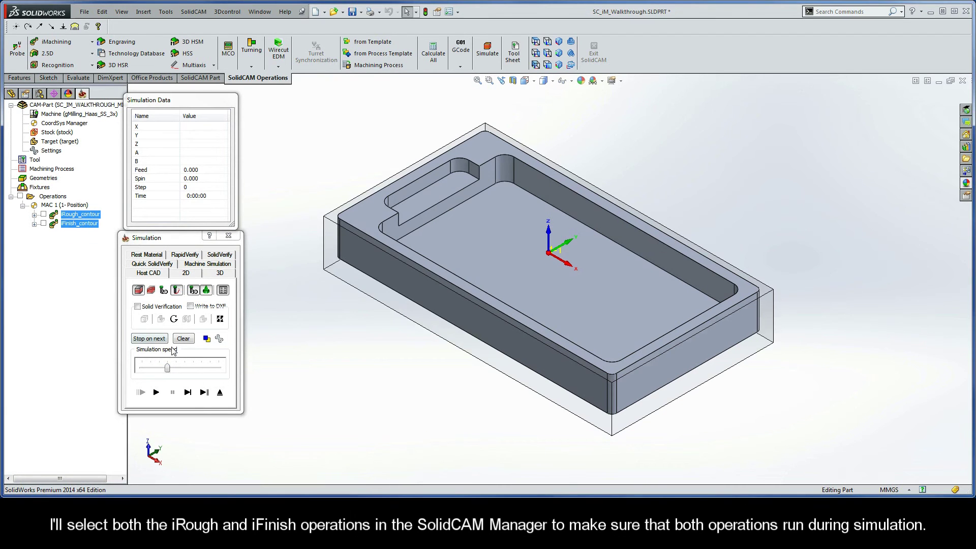
click(204, 393)
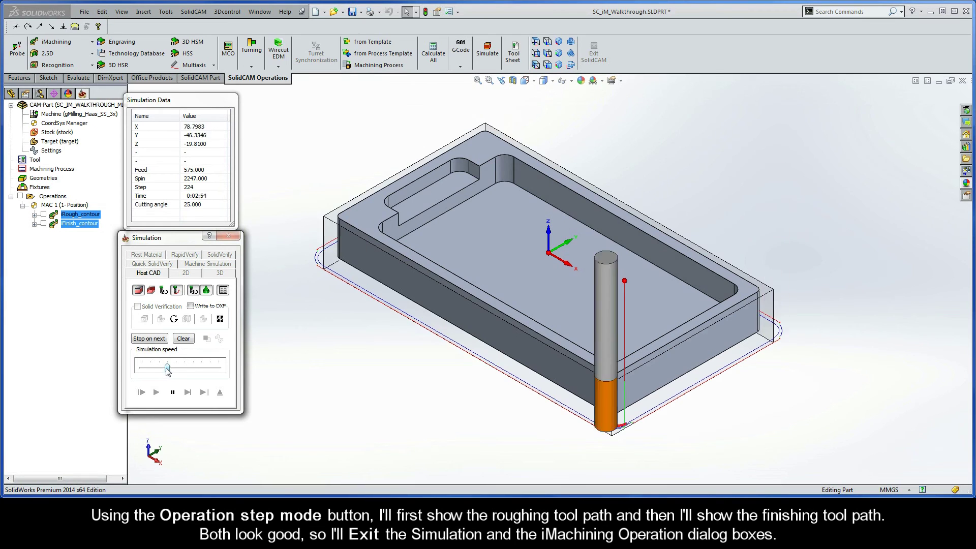
drag(167, 370, 194, 370)
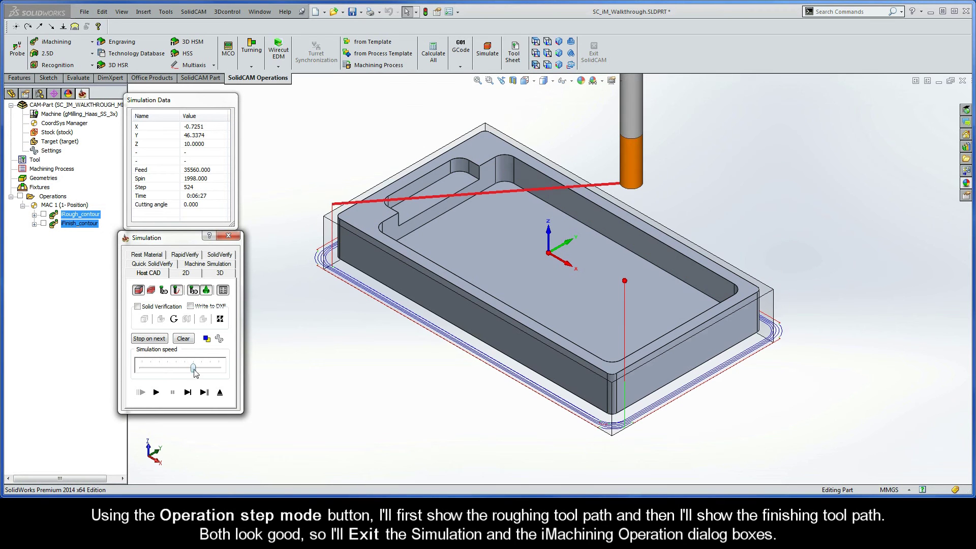
Simulate the finishing tool path, and exit the simulation and the iFinish operation
click(204, 393)
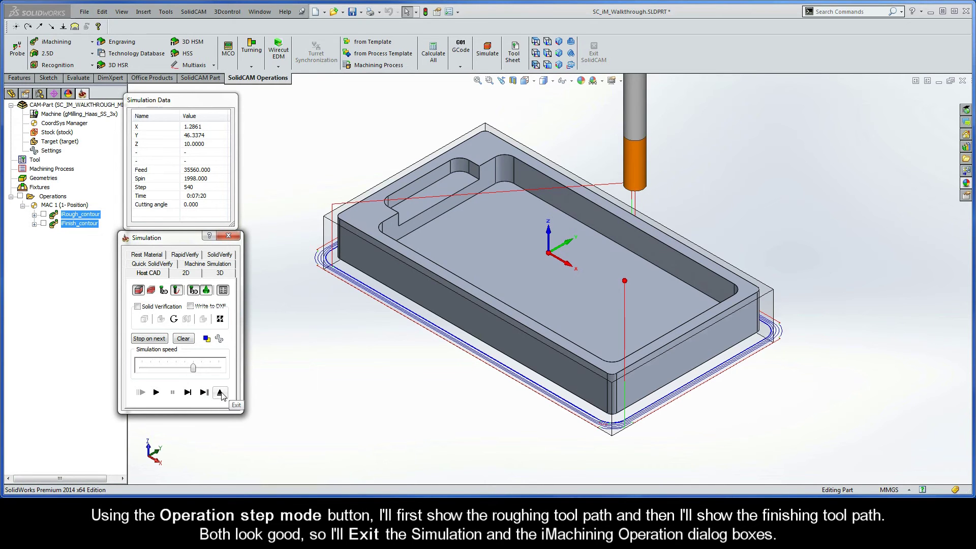
click(220, 392)
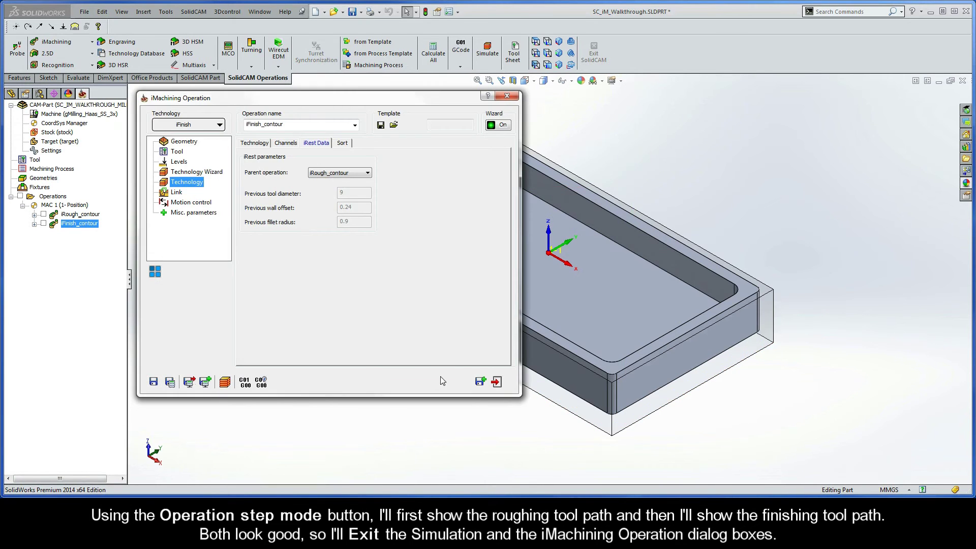
click(496, 382)
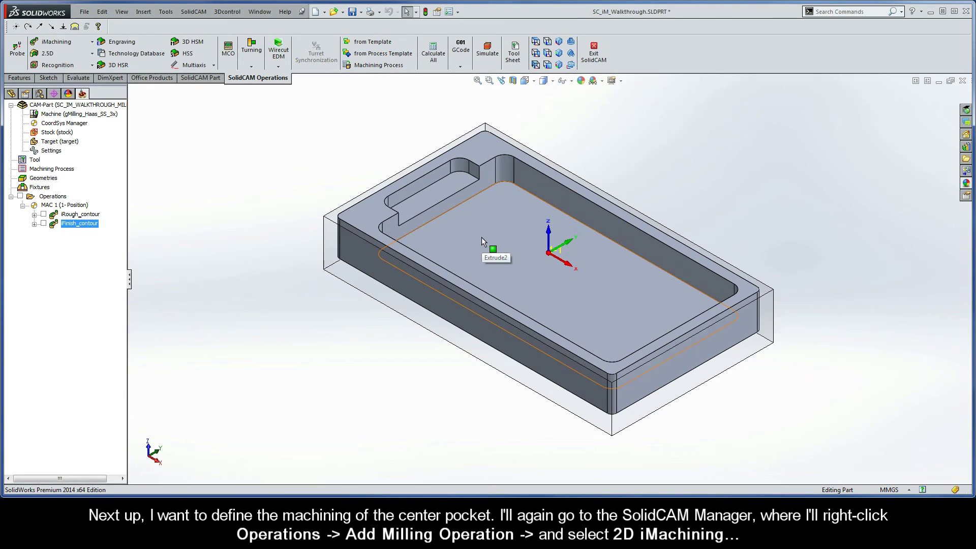
Add a new 2D iMachining milling operation for the center pocket
right_click(57, 198)
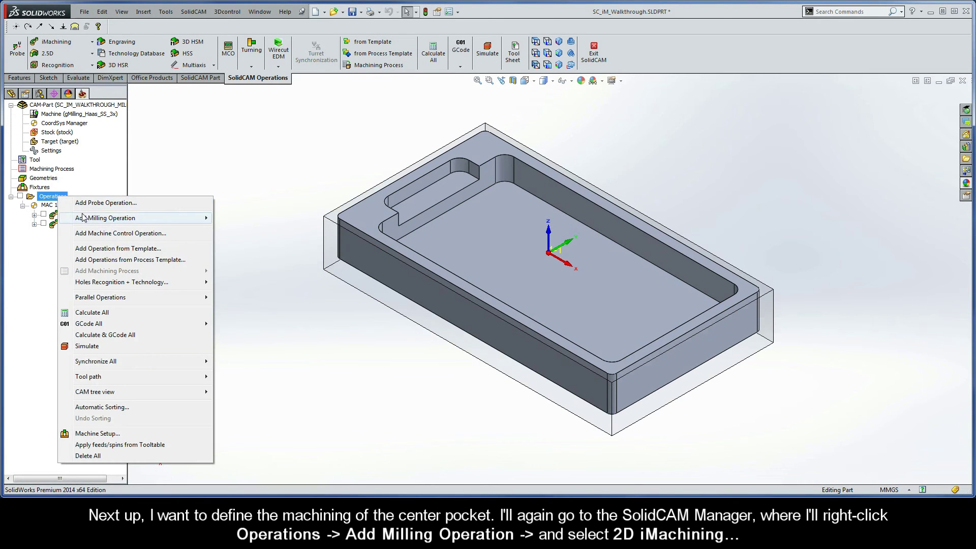
mouse_move(87, 221)
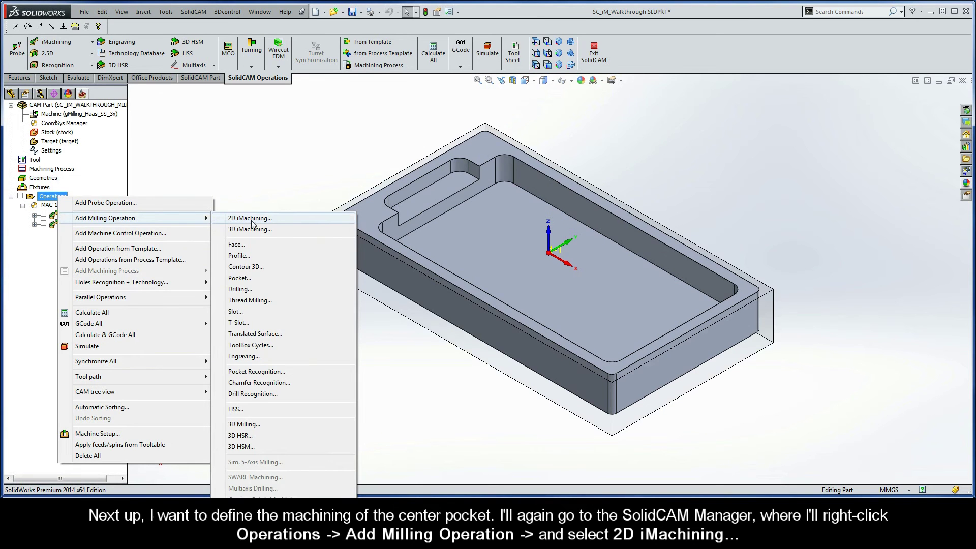
click(270, 223)
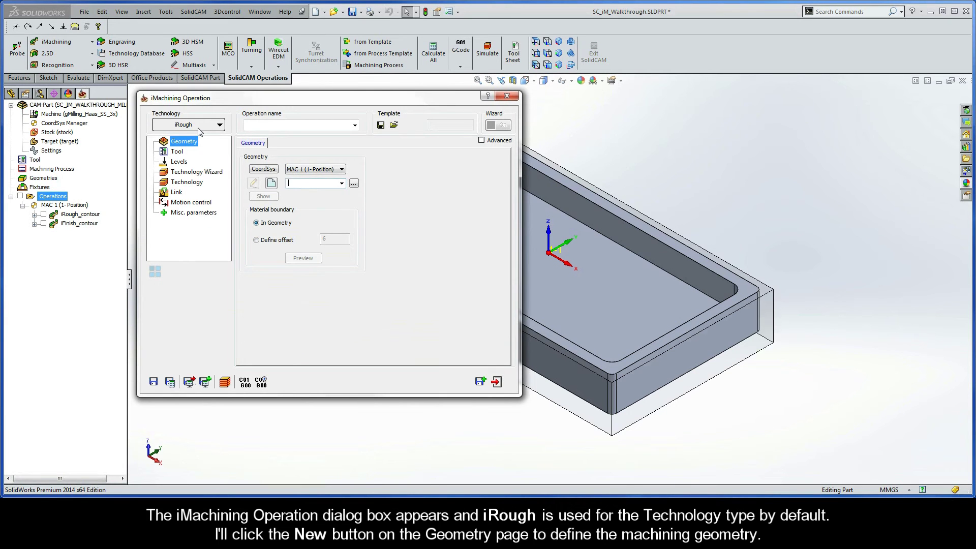
Define a new geometry as a closed chain along the center pocket's lower contour, using Auto-constant Z, and accept it
click(271, 184)
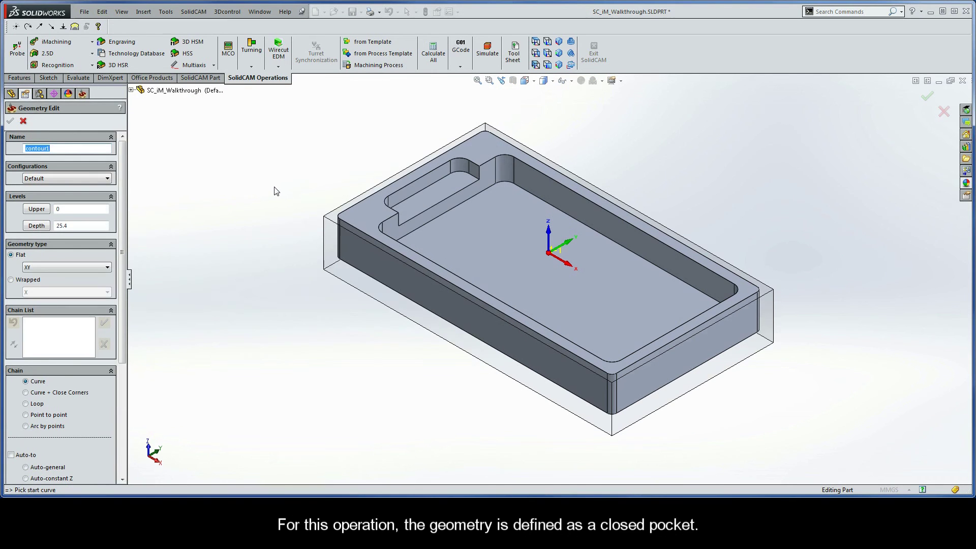
click(656, 268)
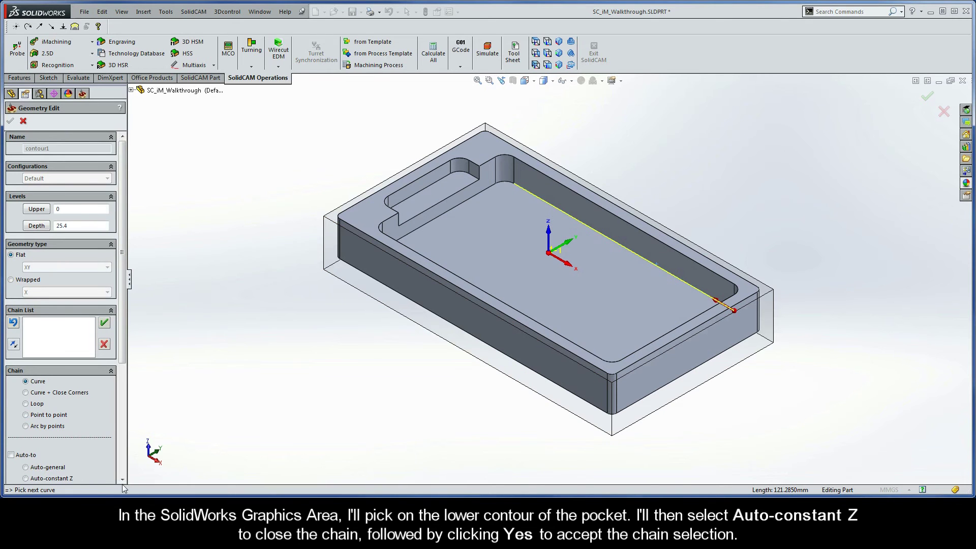
click(25, 478)
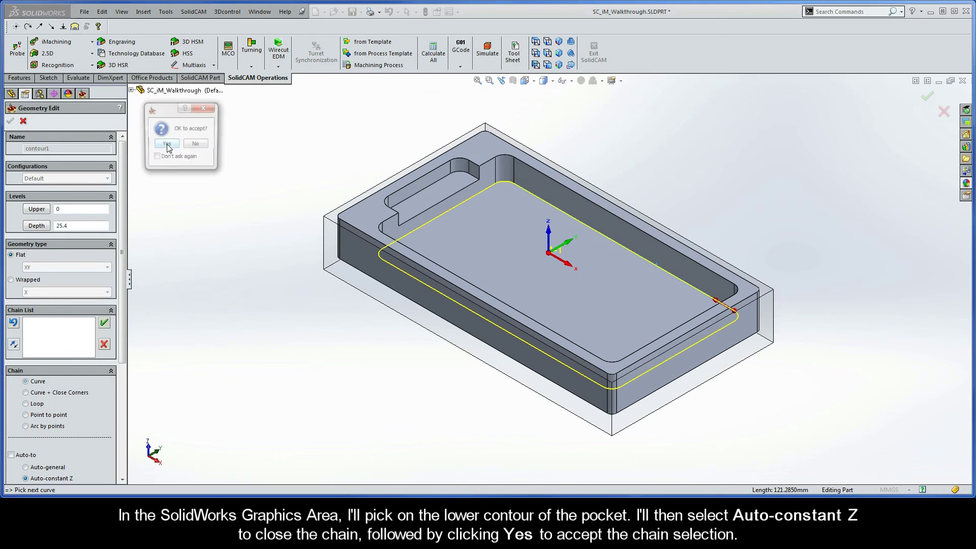
click(167, 146)
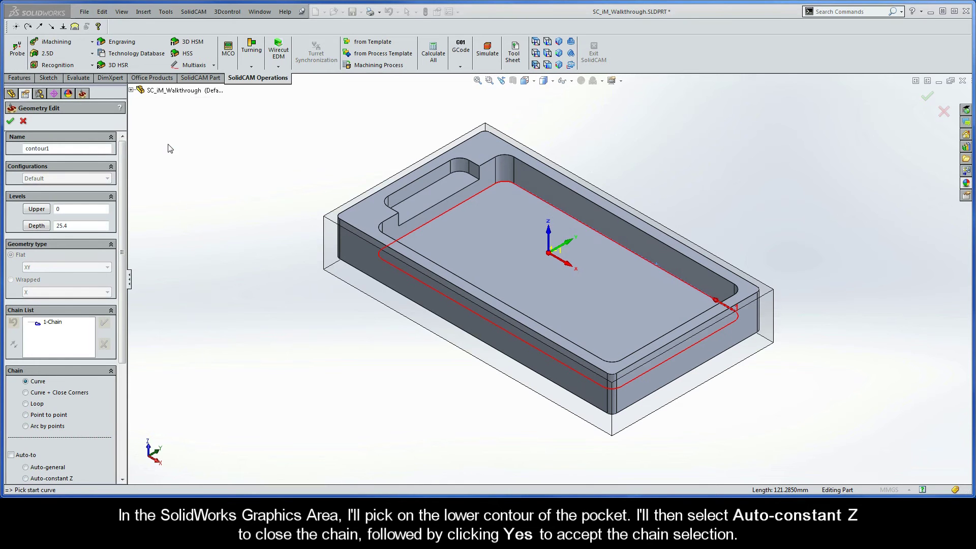
click(11, 121)
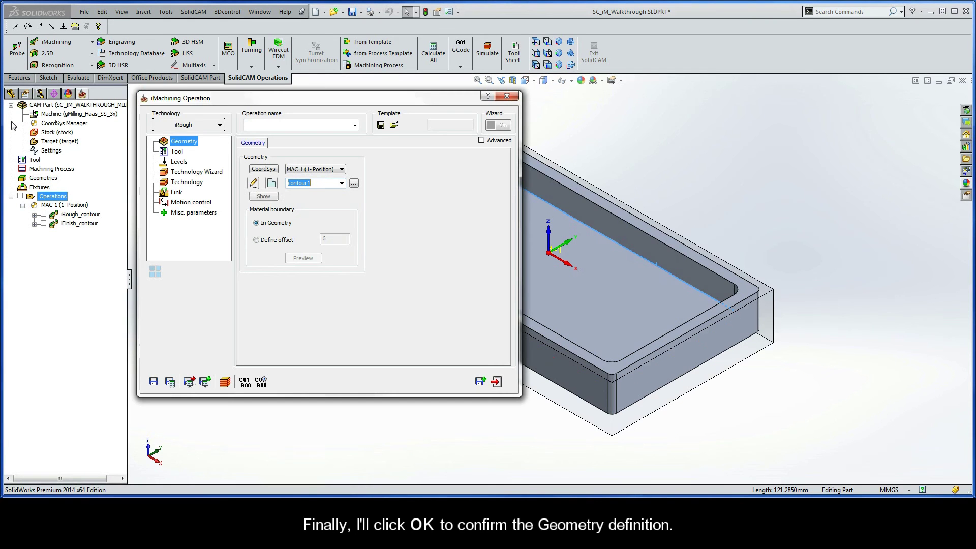
Assign the existing 9 mm end mill from the part tool table to the pocket roughing operation
click(177, 152)
click(303, 284)
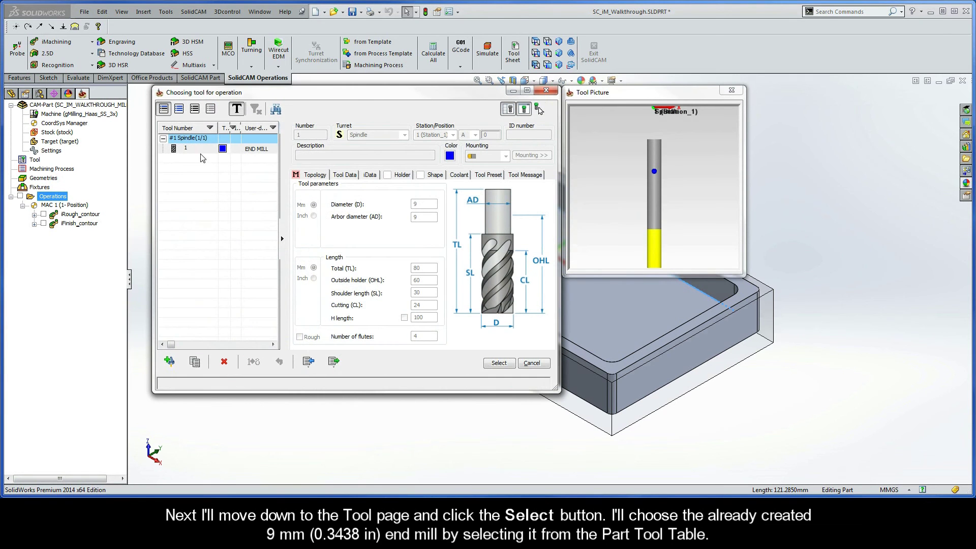
click(198, 150)
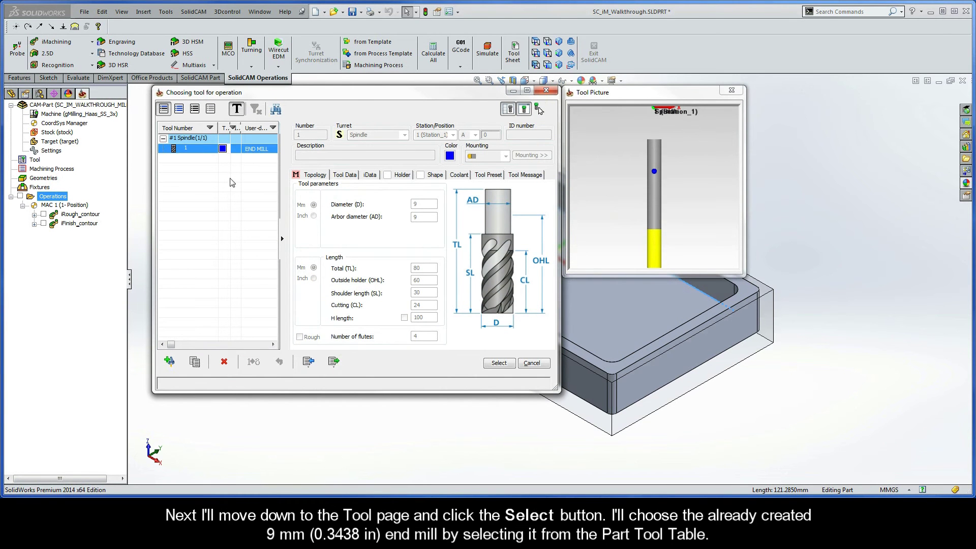
click(499, 363)
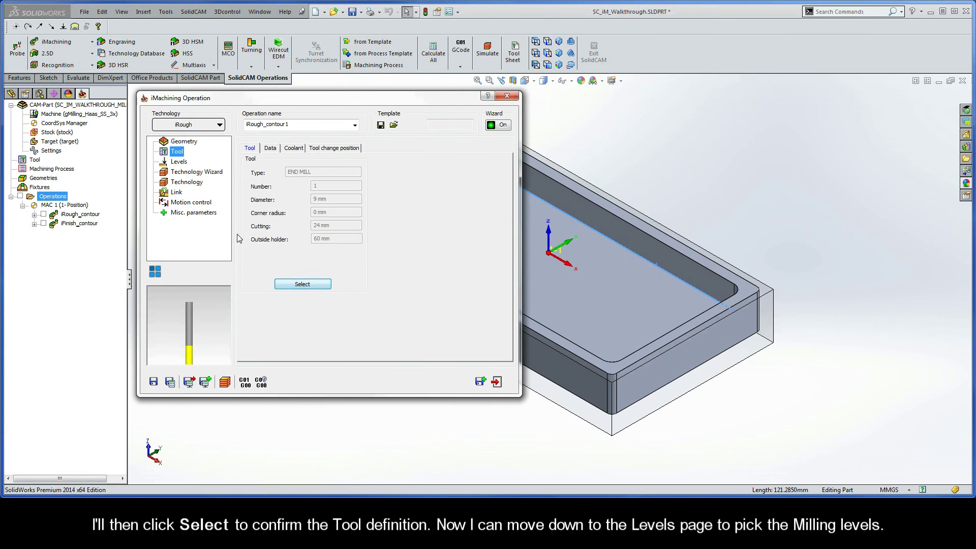
Define the milling levels from the model, with the stock's top face as upper level and the center pocket's floor as pocket depth
click(179, 162)
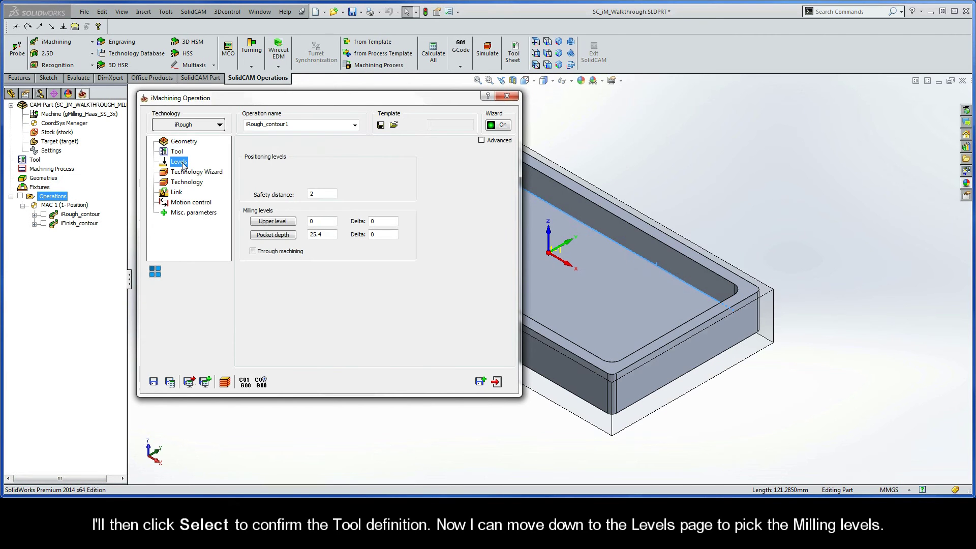
click(272, 221)
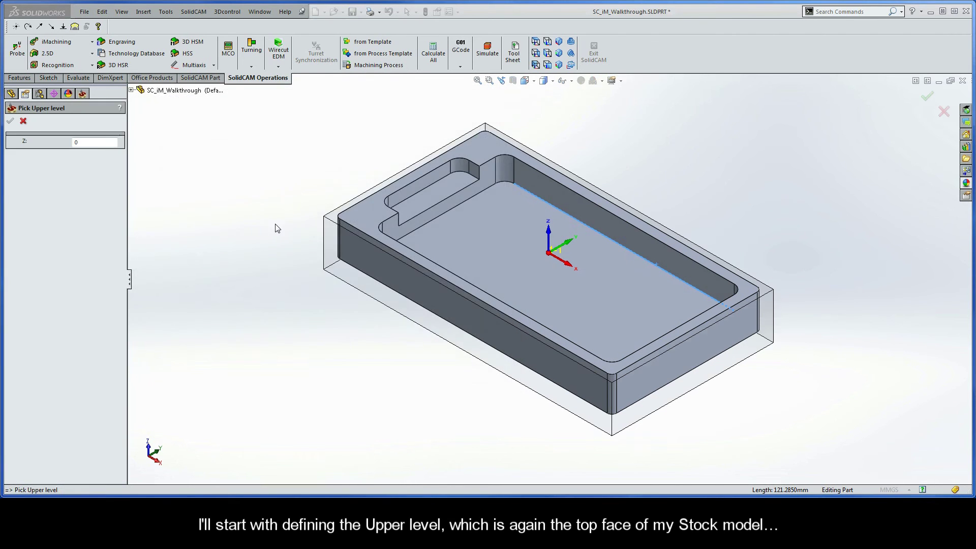
click(332, 215)
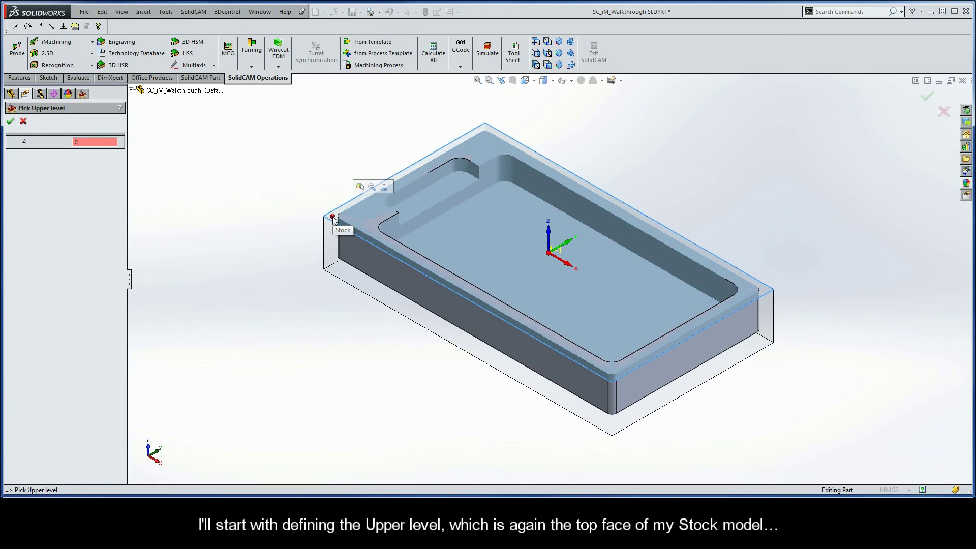
click(11, 121)
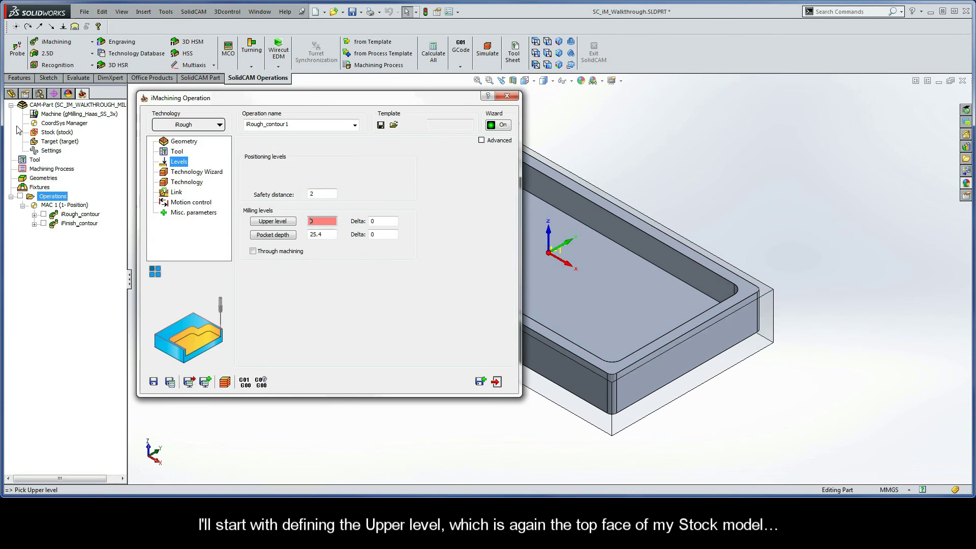
click(271, 237)
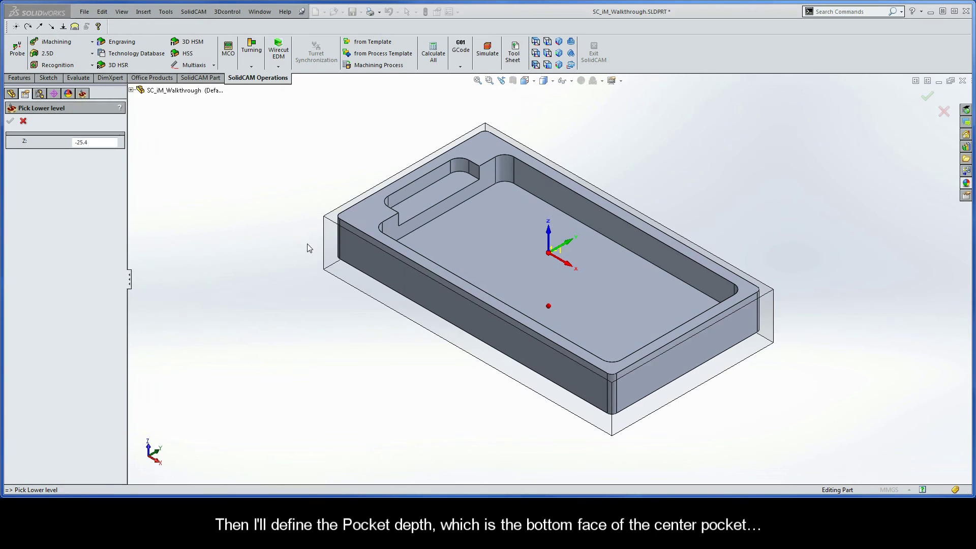
click(461, 234)
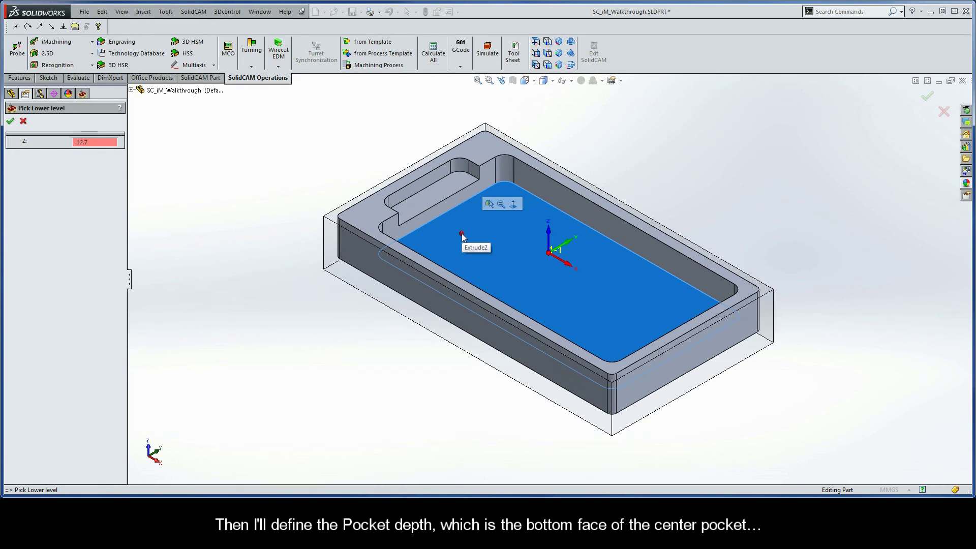
click(11, 122)
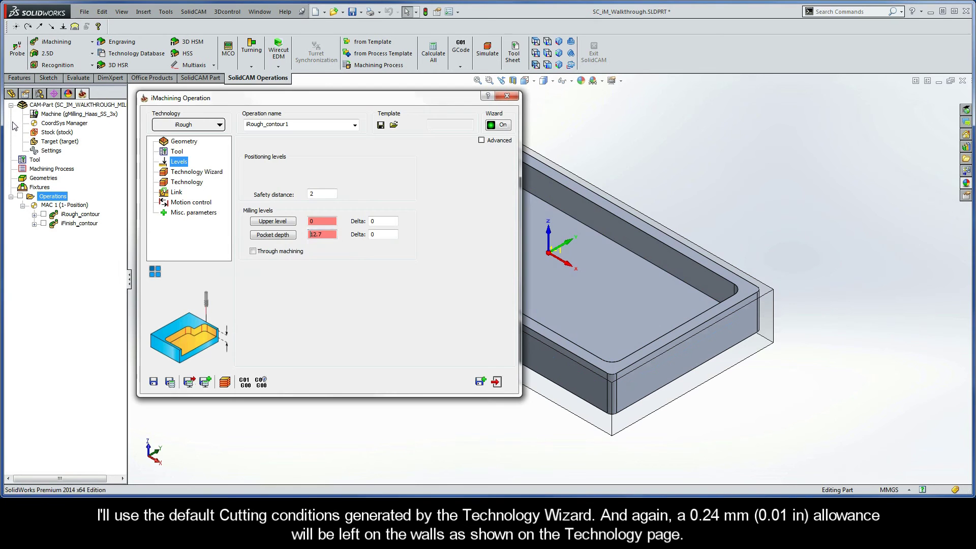
Check the cutting conditions, wall offset and helical entry settings, and save and calculate the pocket's iRough operation
click(194, 174)
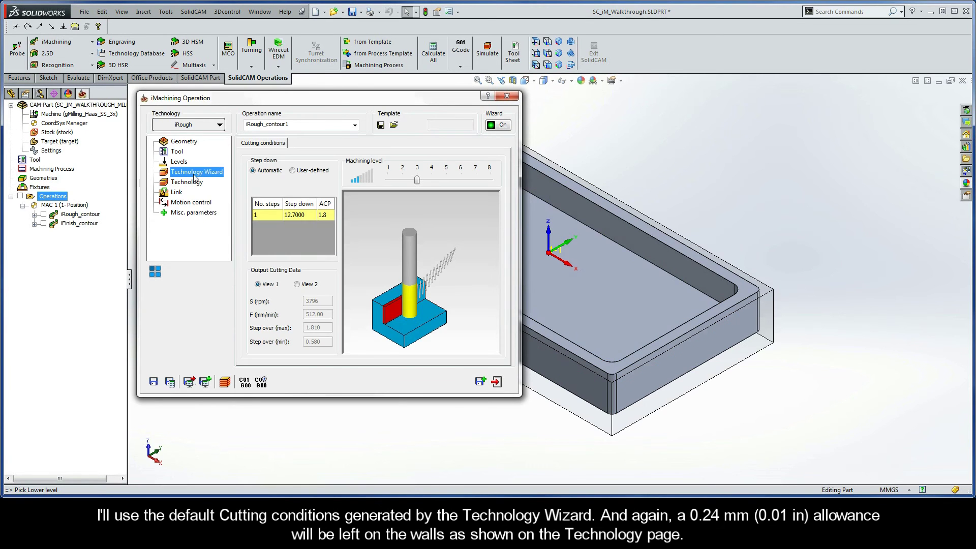
click(193, 182)
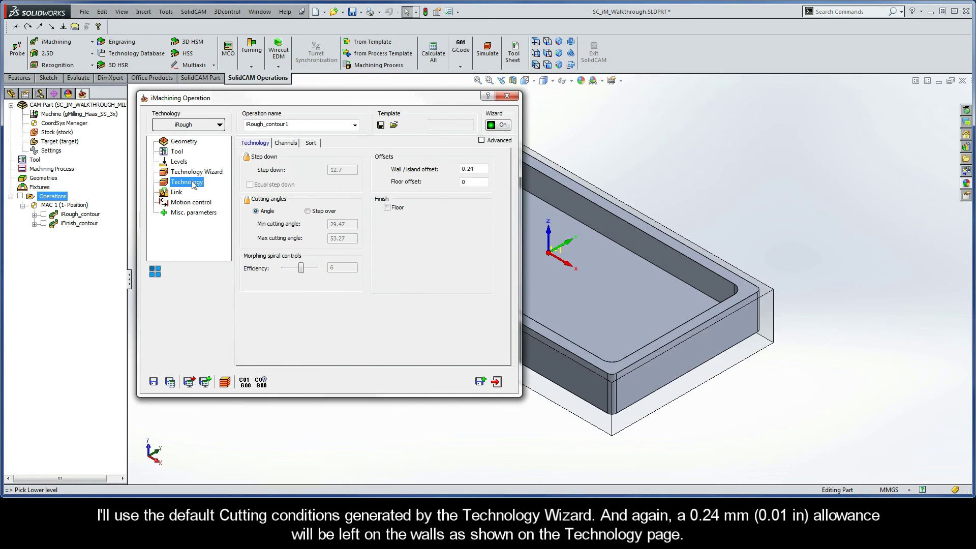
double_click(477, 168)
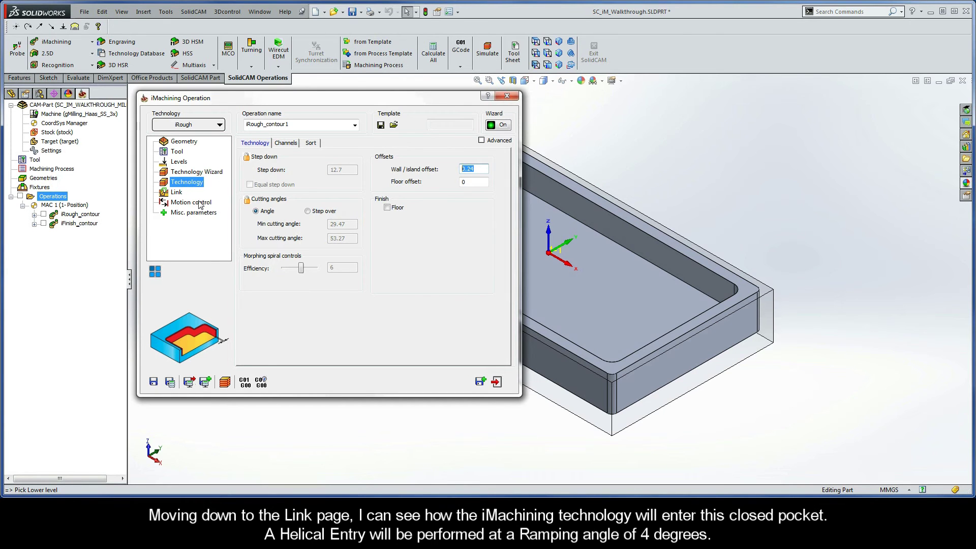
click(177, 193)
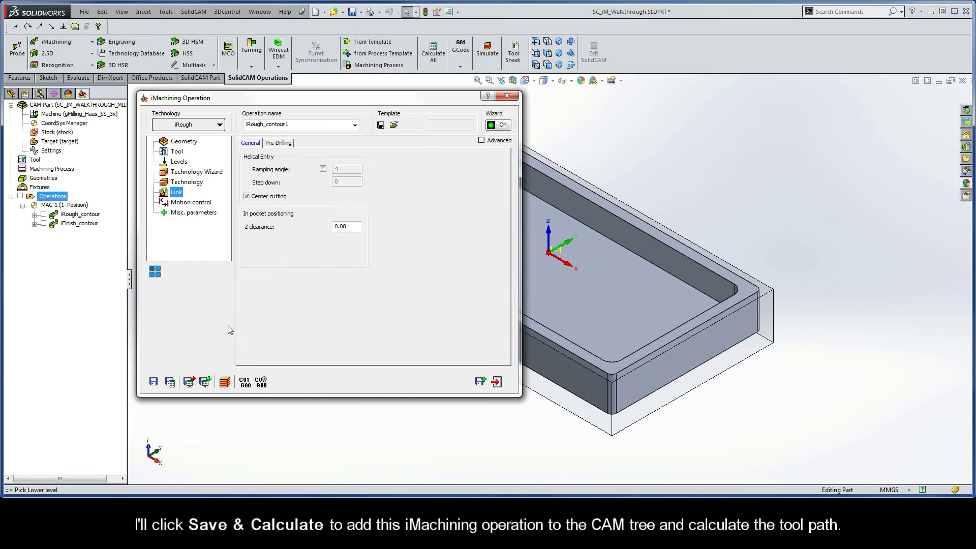
click(171, 383)
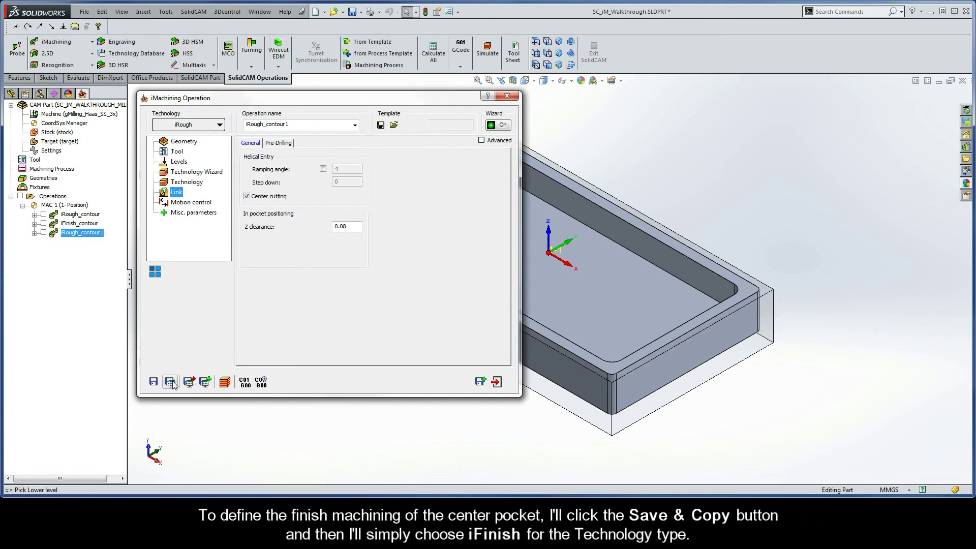
Save and copy the pocket roughing operation, and change the copy's technology to iFinish
click(482, 382)
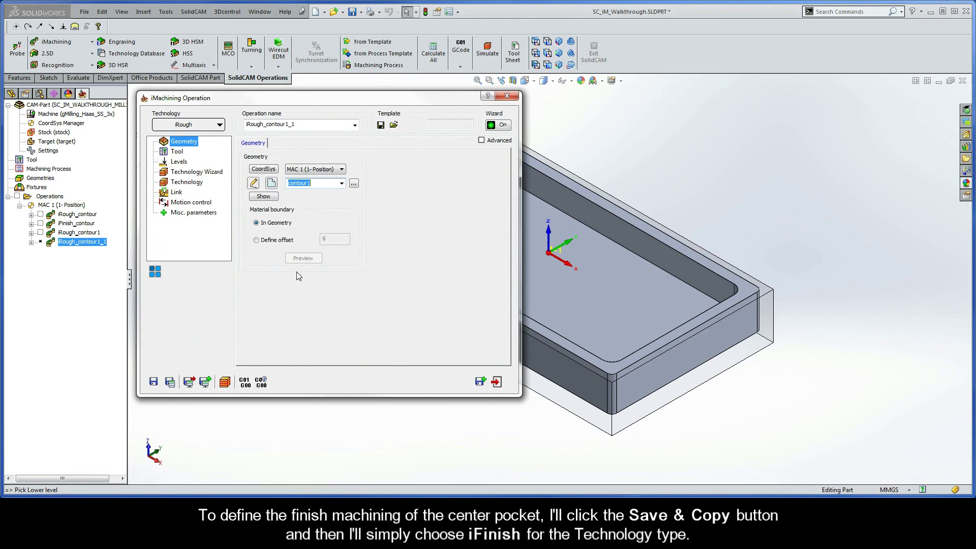
click(204, 126)
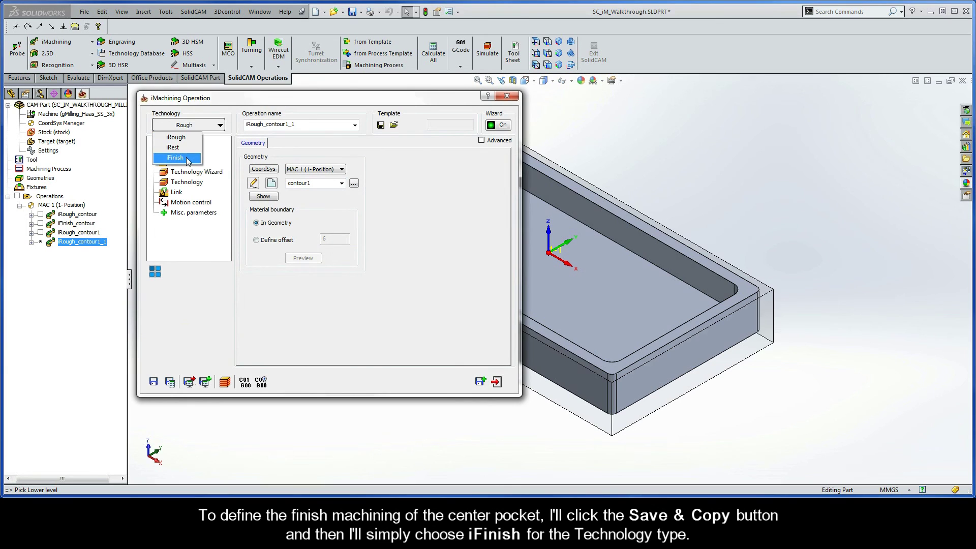
click(176, 158)
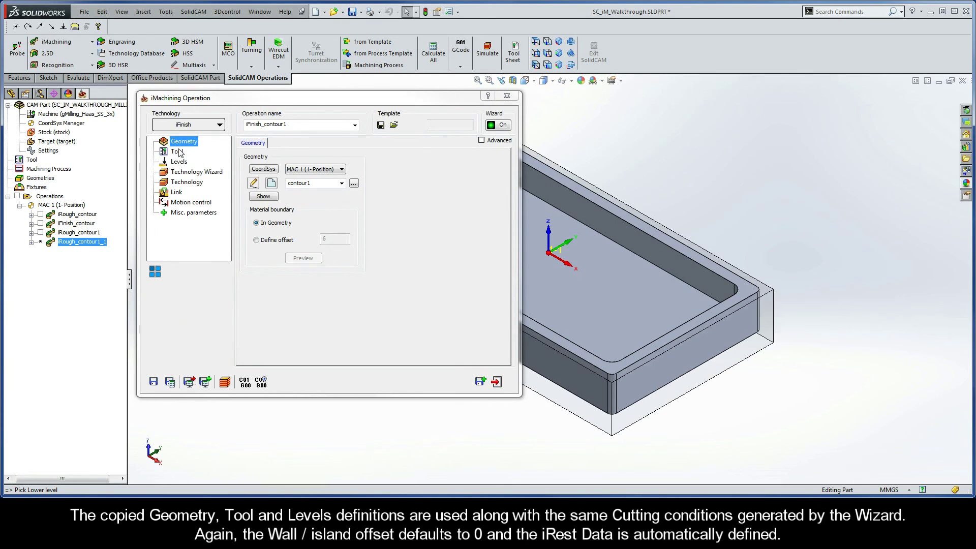
Check the copied tool, levels, cutting conditions, offsets and iRest data, and save and calculate the pocket's iFinish operation
click(181, 153)
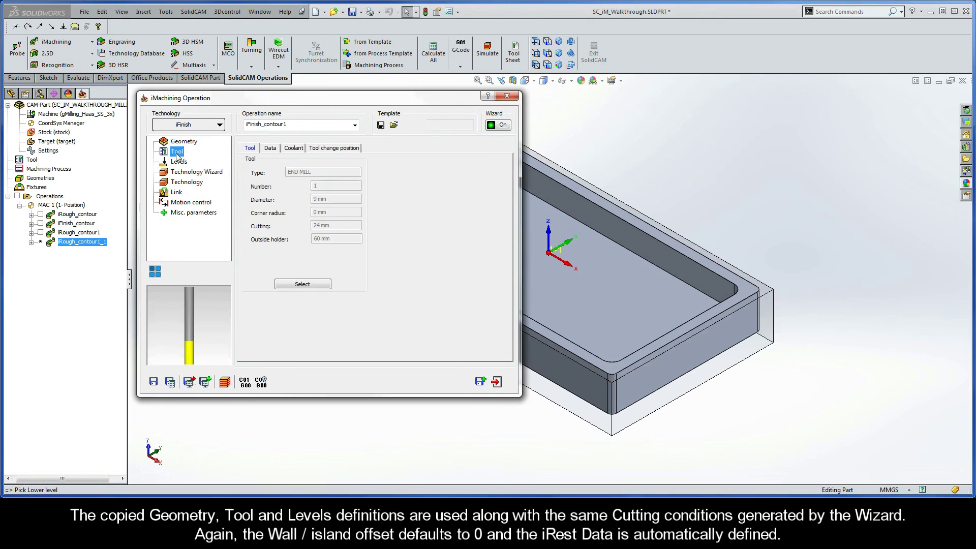
click(178, 162)
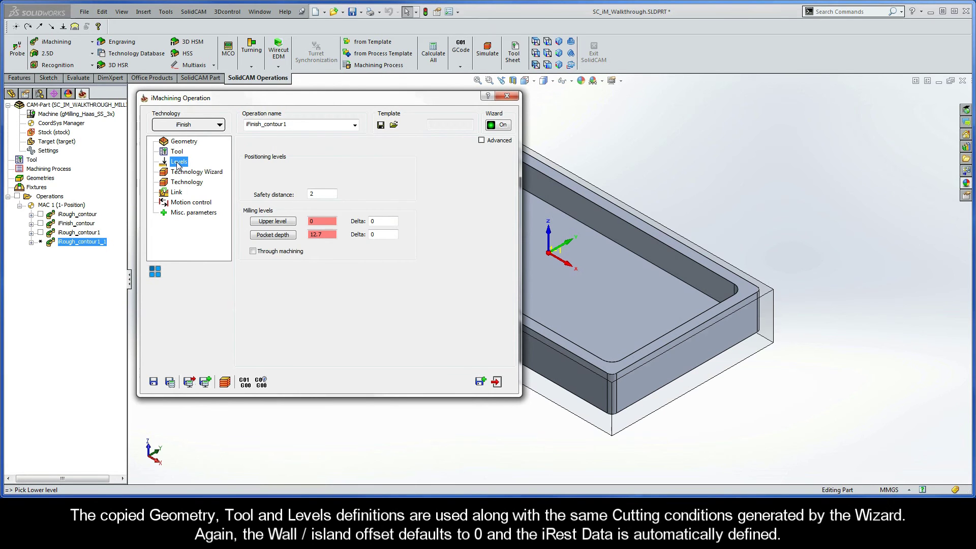
click(187, 174)
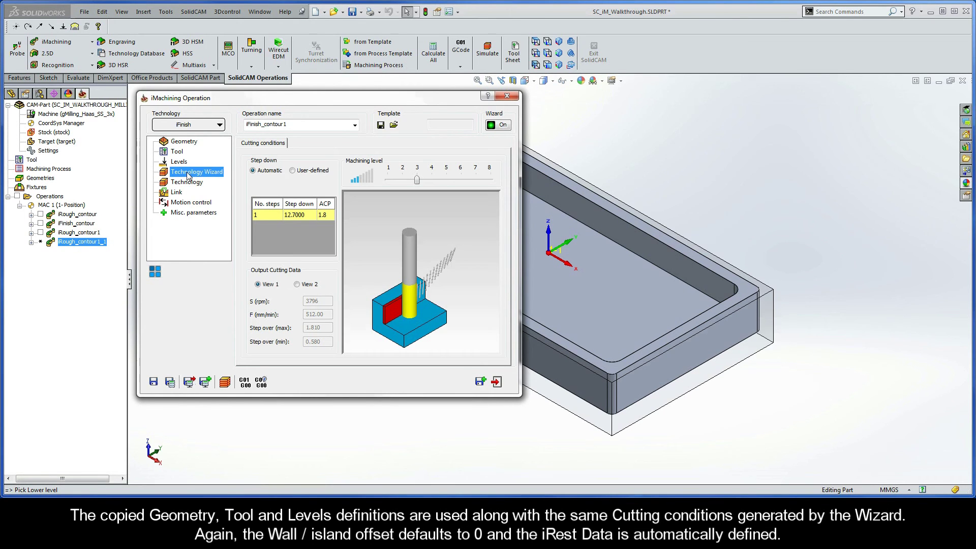
click(187, 184)
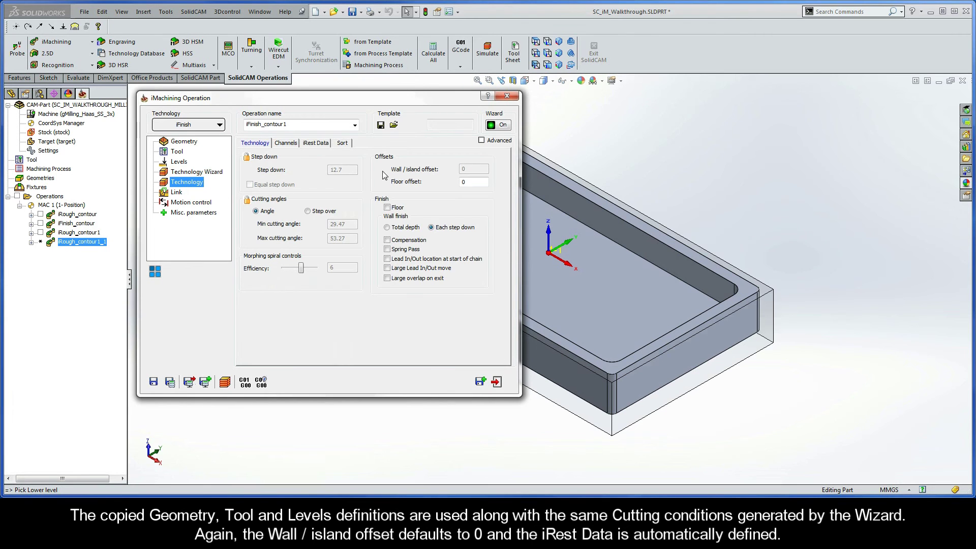
click(314, 144)
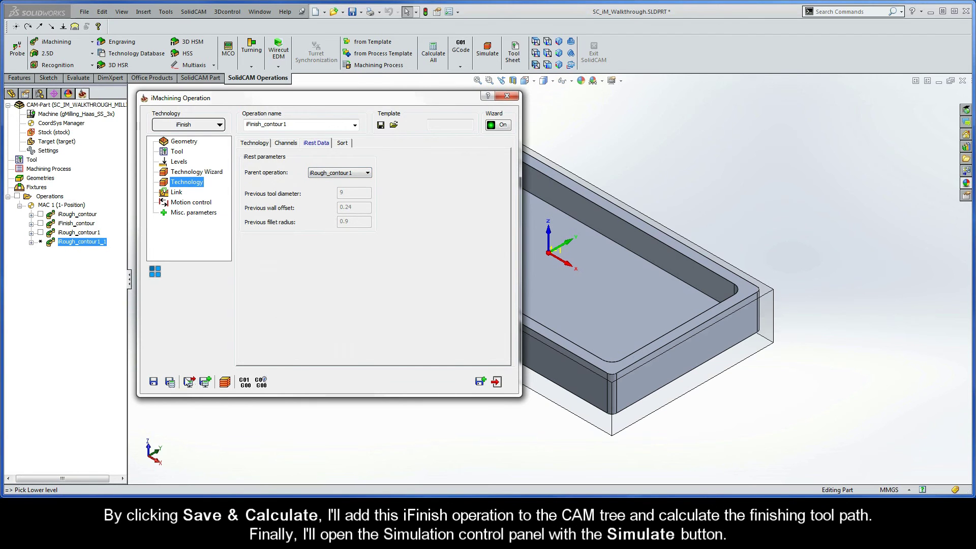
click(170, 383)
Open the simulation with iRough_contour1 and iFinish_contour1 selected, and simulate the pocket roughing in operation step mode
click(226, 382)
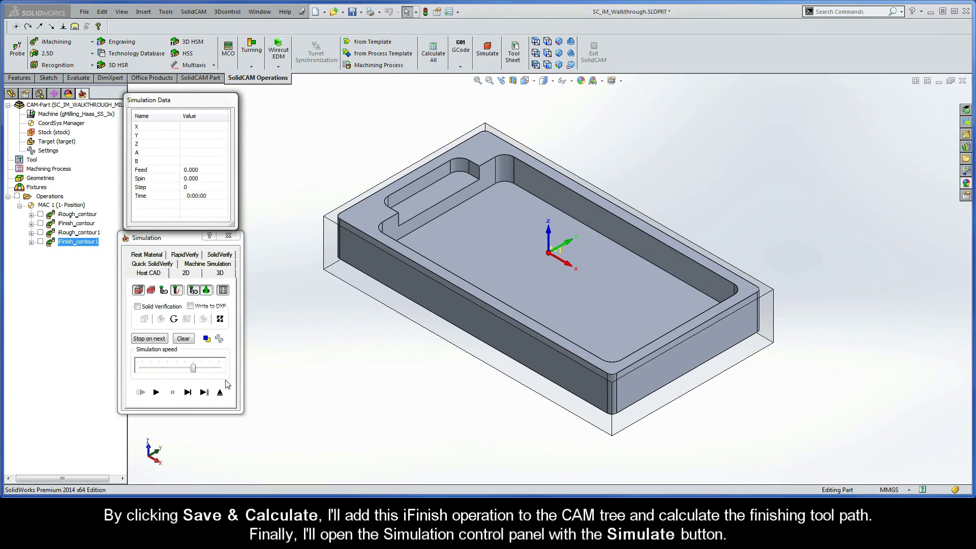
click(78, 233)
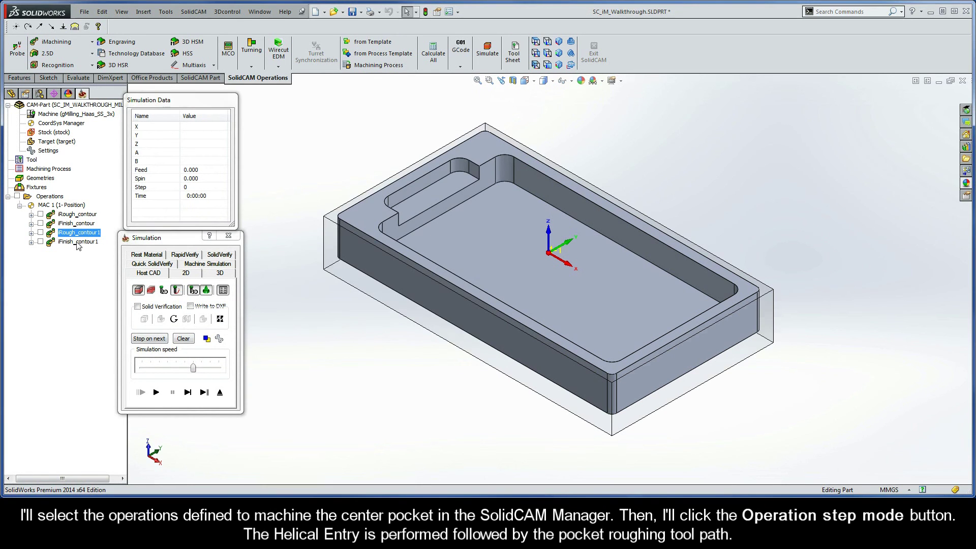
ctrl+click(77, 241)
click(204, 393)
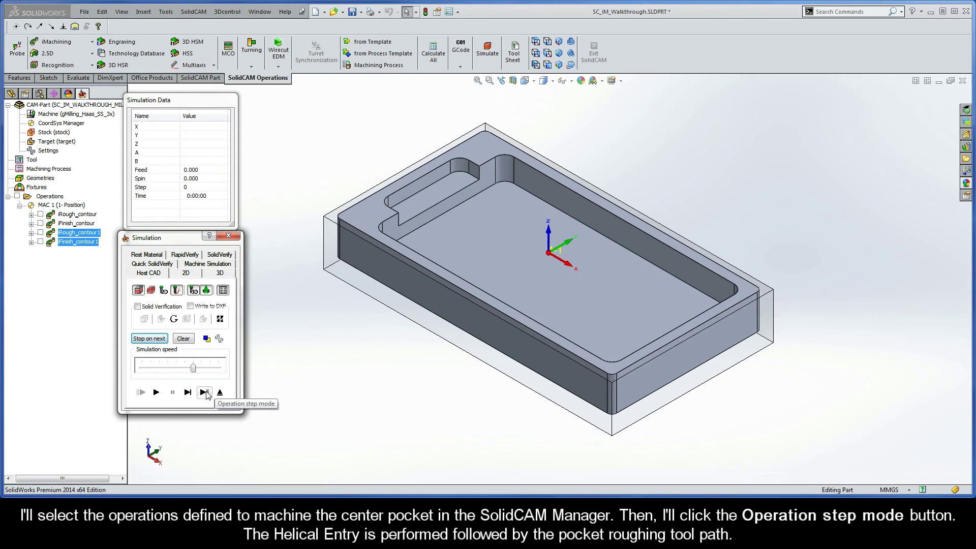
click(205, 394)
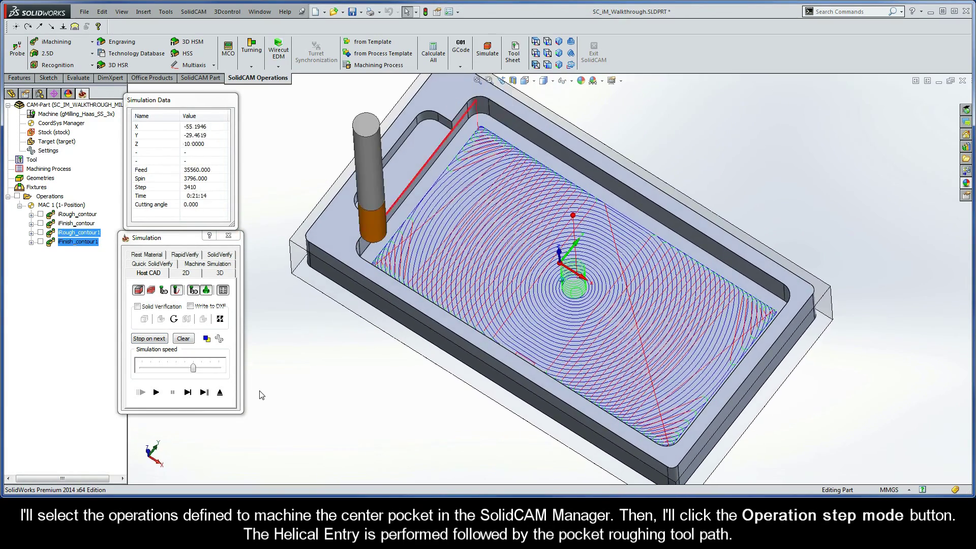
Simulate the pocket's finishing tool path in operation step mode, and exit the simulation and the iMachining operation
click(204, 394)
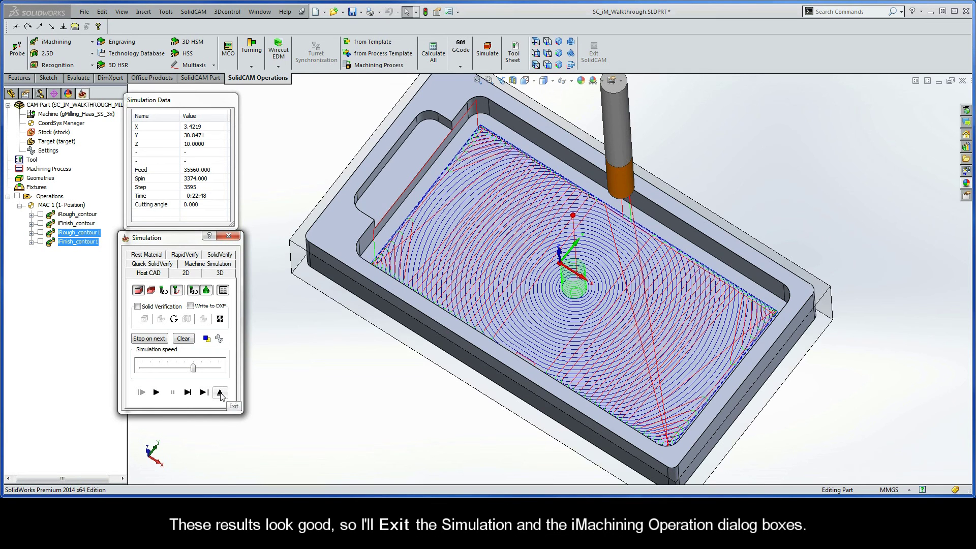
click(220, 392)
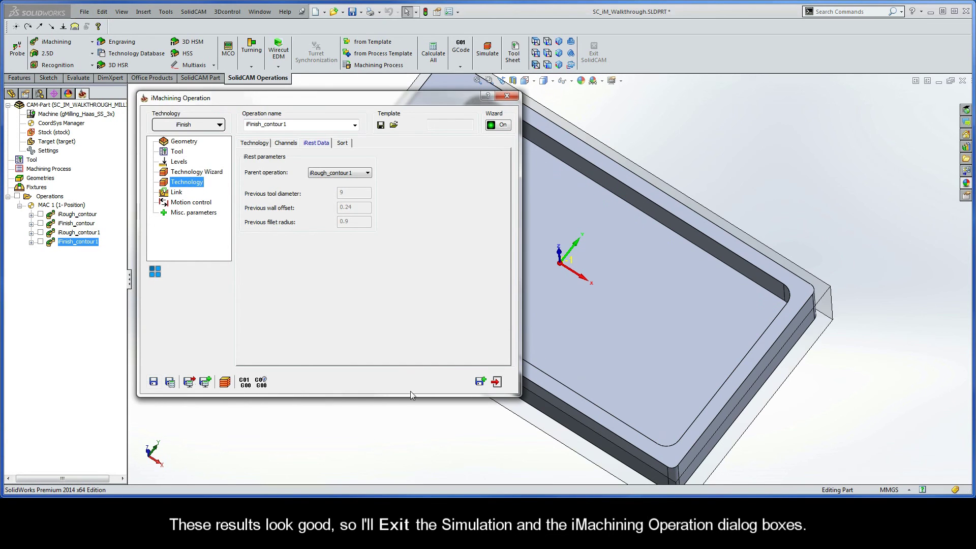
click(496, 385)
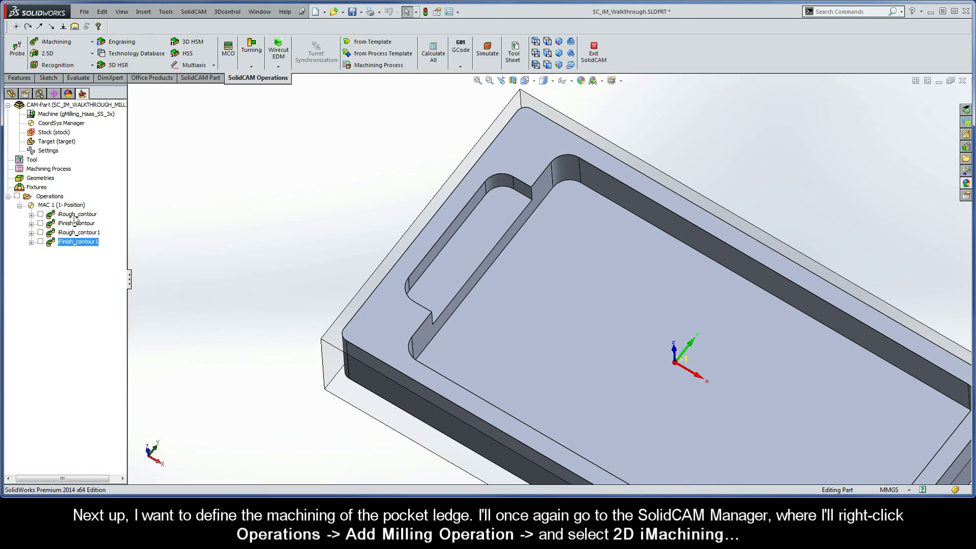
Add a 2D iMachining operation and define its geometry as a chain along the pocket ledge's lower contour, closed with Auto-constant Z
right_click(57, 199)
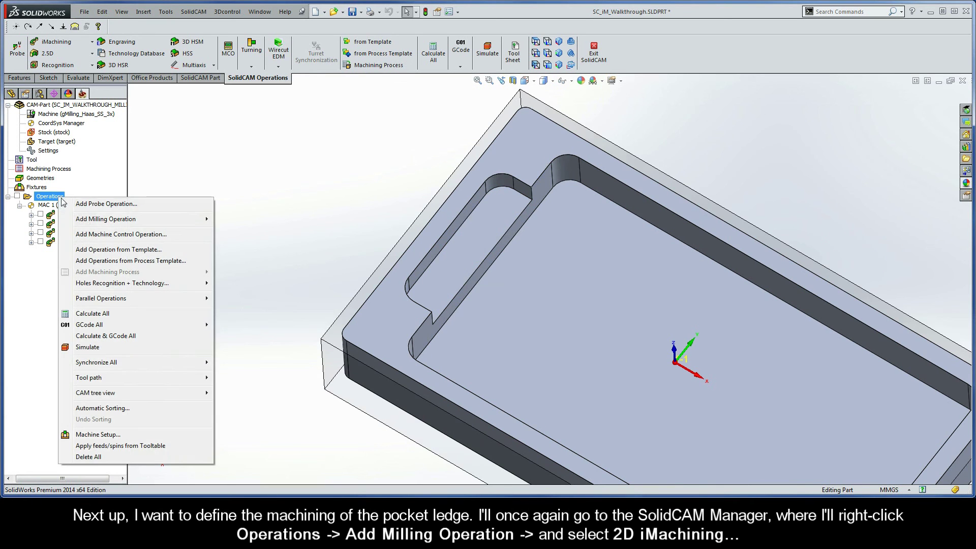
mouse_move(84, 219)
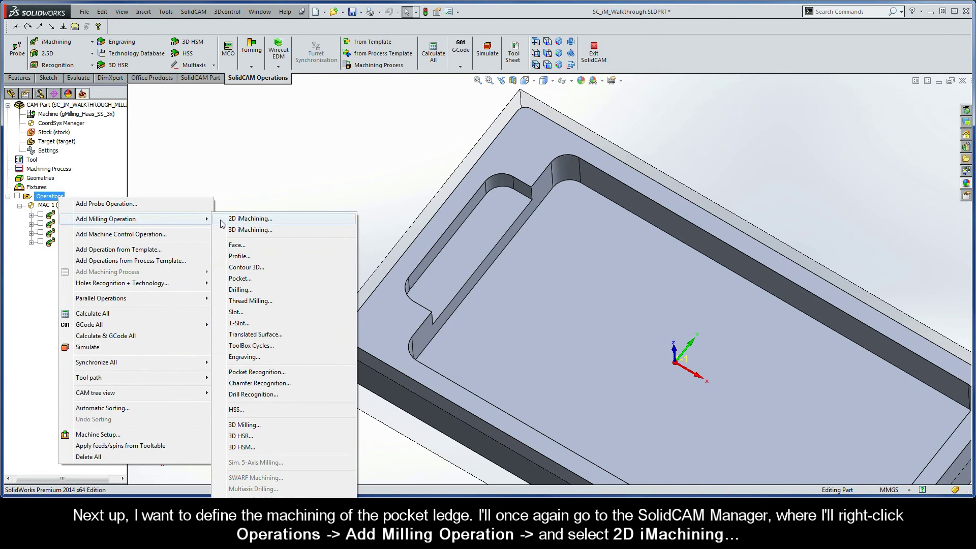
click(266, 219)
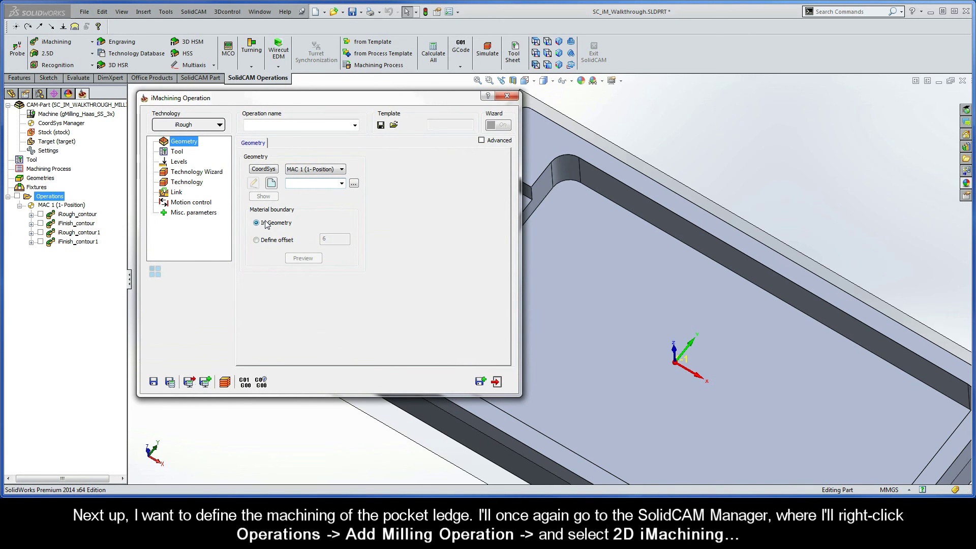
click(273, 186)
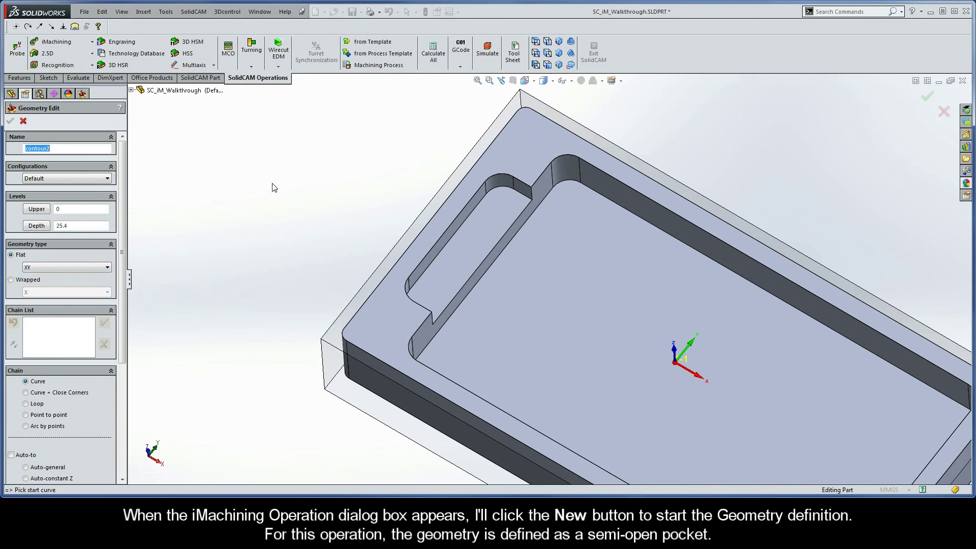
click(471, 220)
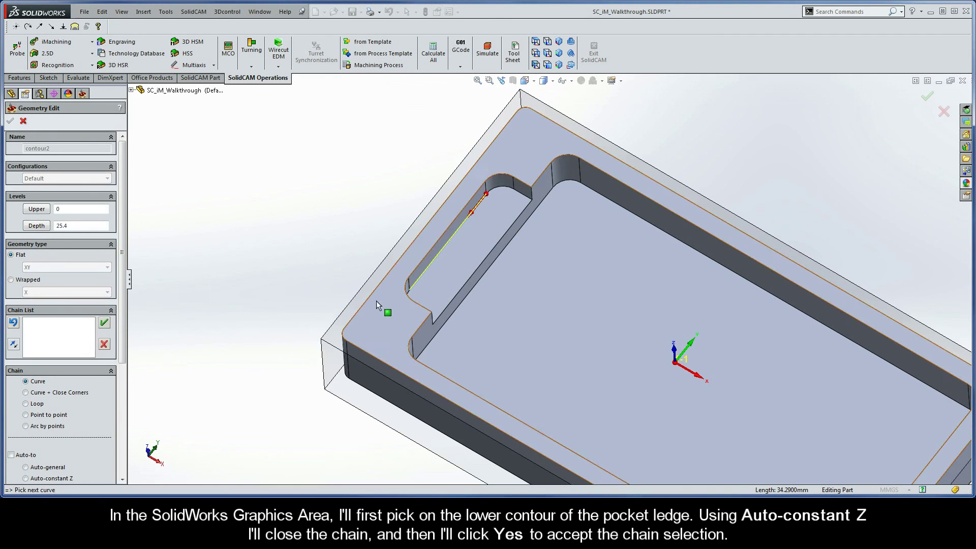
click(26, 478)
click(167, 144)
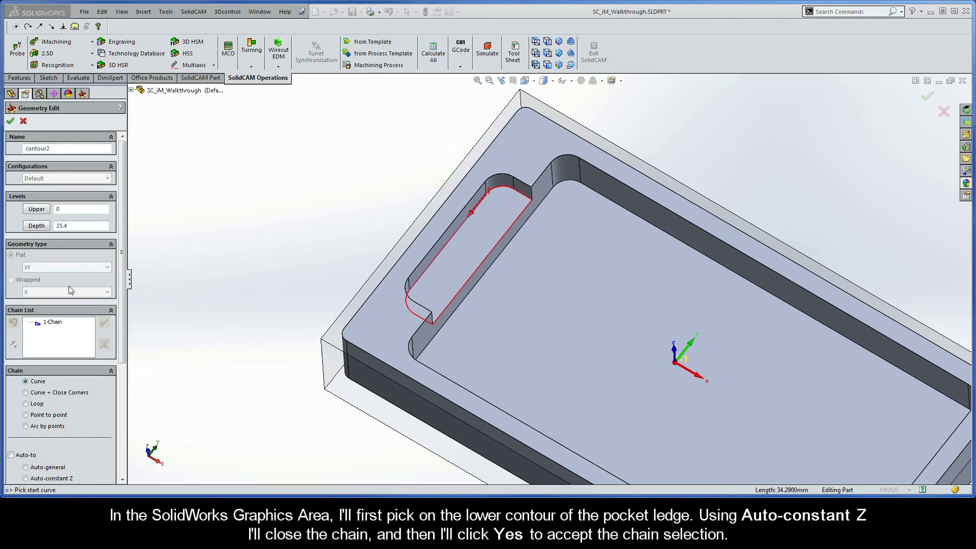
Mark the outside edge of the pocket ledge in 1-Chain as open, and confirm the geometry
right_click(53, 323)
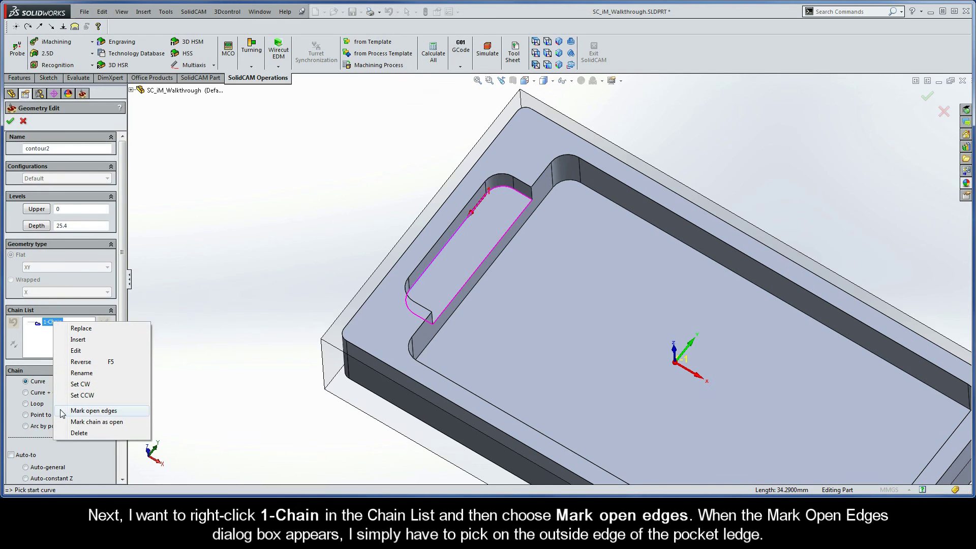
click(110, 411)
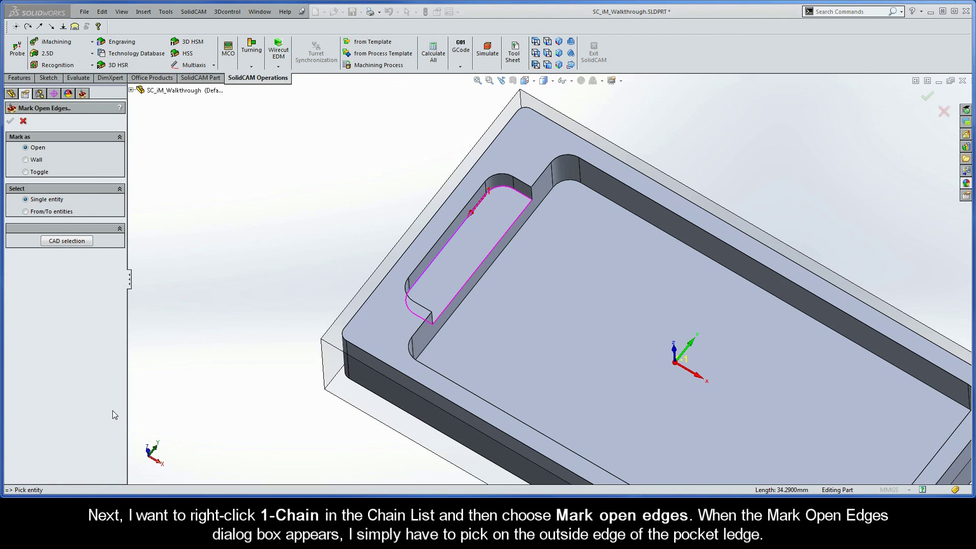
click(485, 260)
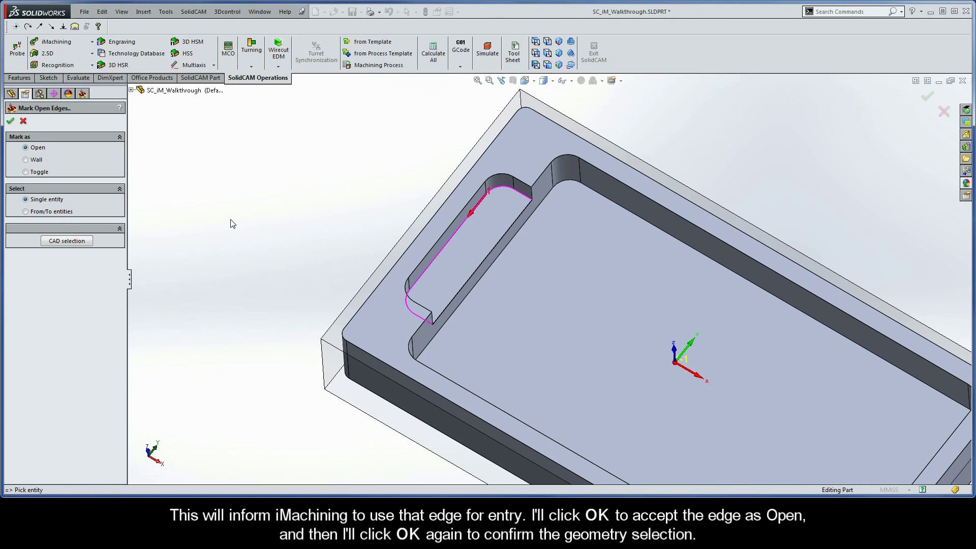
click(11, 121)
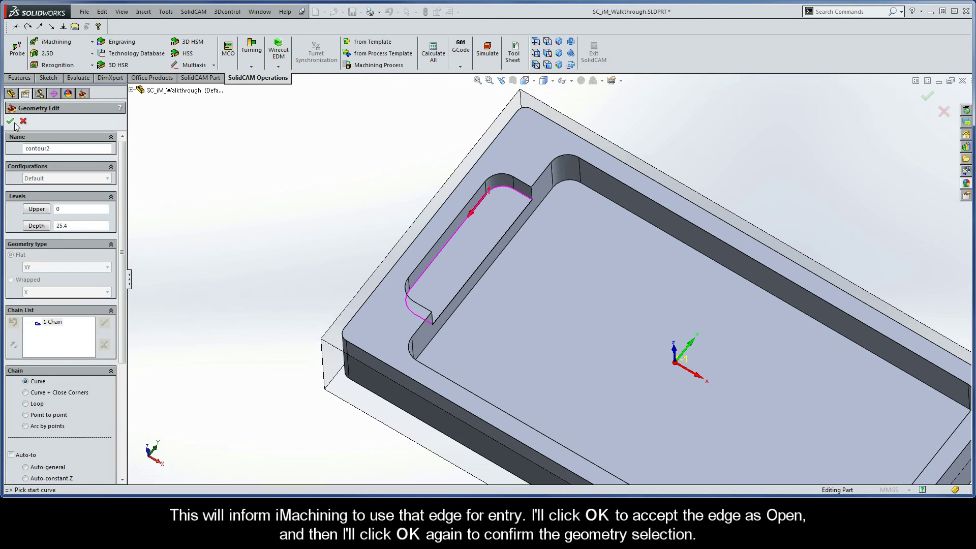
click(10, 121)
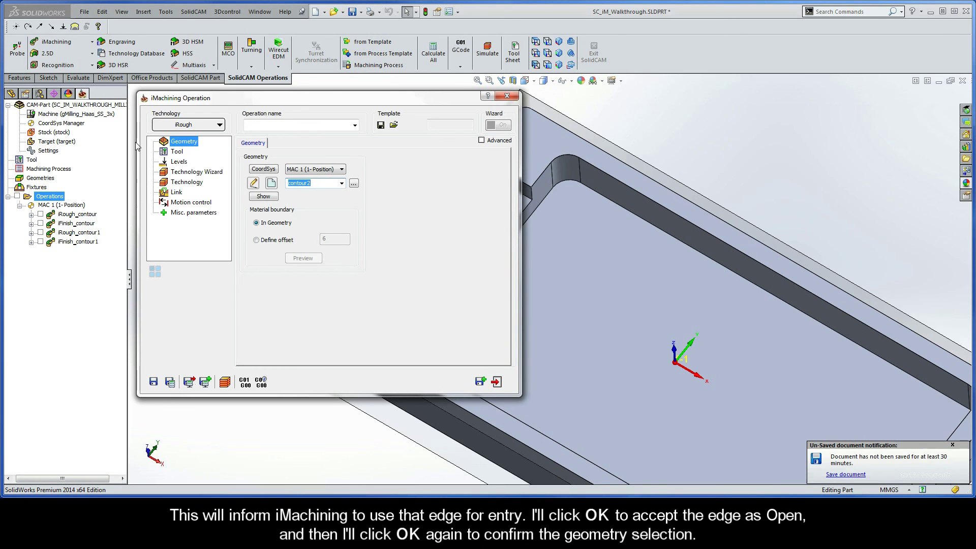
Choose the 9 mm end mill, tool number 1, for the ledge roughing operation
click(175, 152)
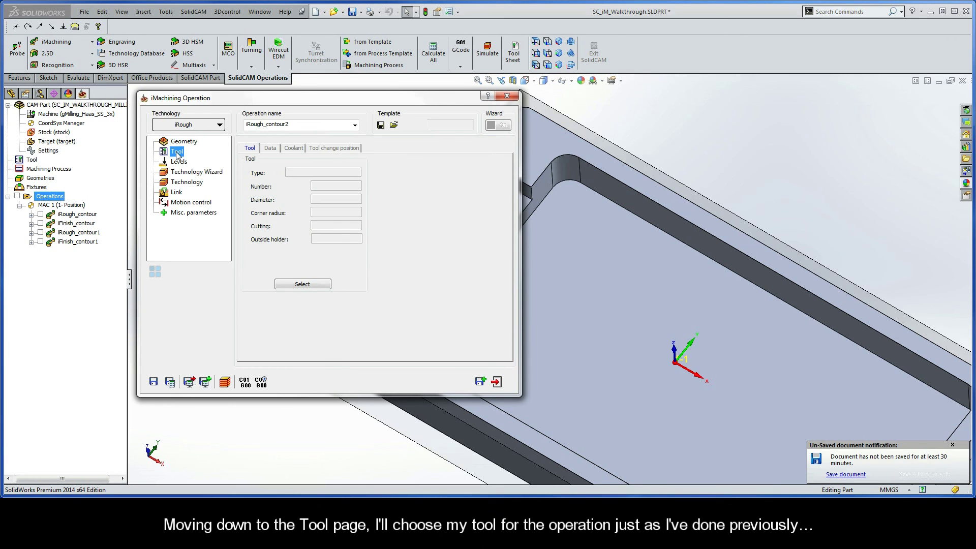
click(303, 284)
click(240, 150)
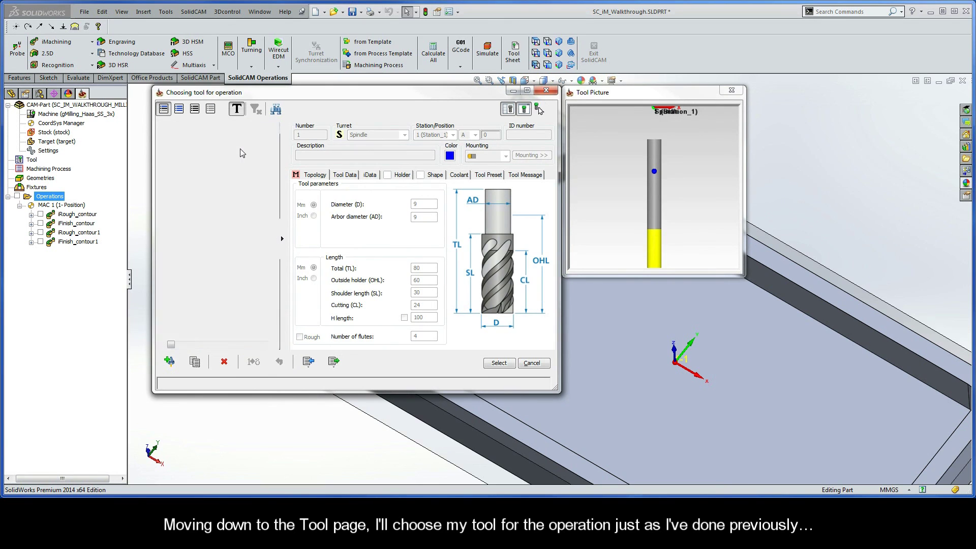
click(498, 364)
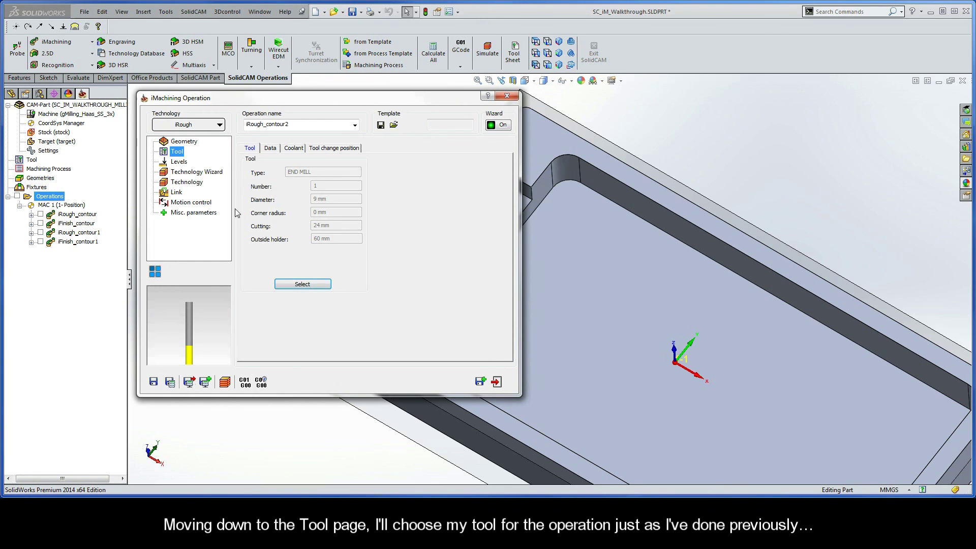
Define the upper level from the stock's top face and the pocket depth of 6.35 mm from the ledge's bottom face
click(179, 162)
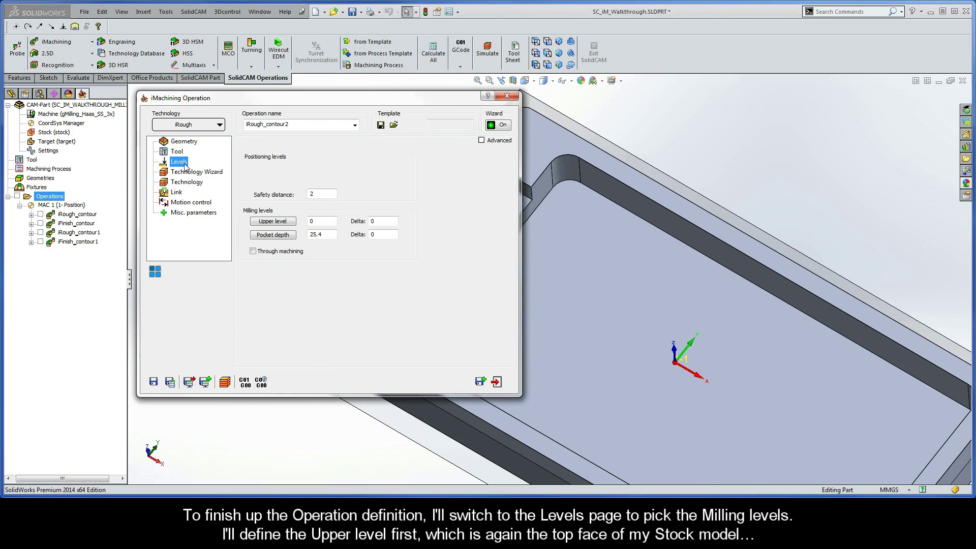
click(273, 223)
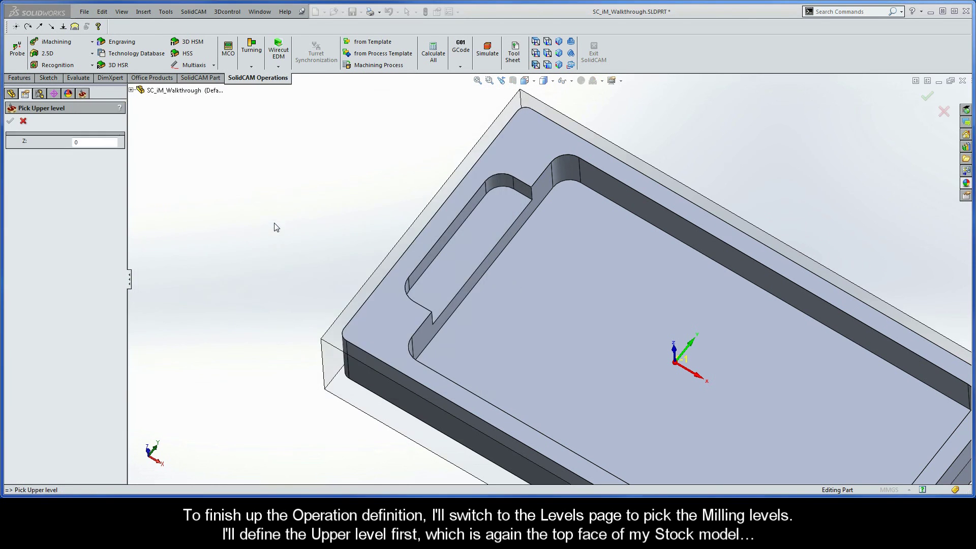
click(333, 335)
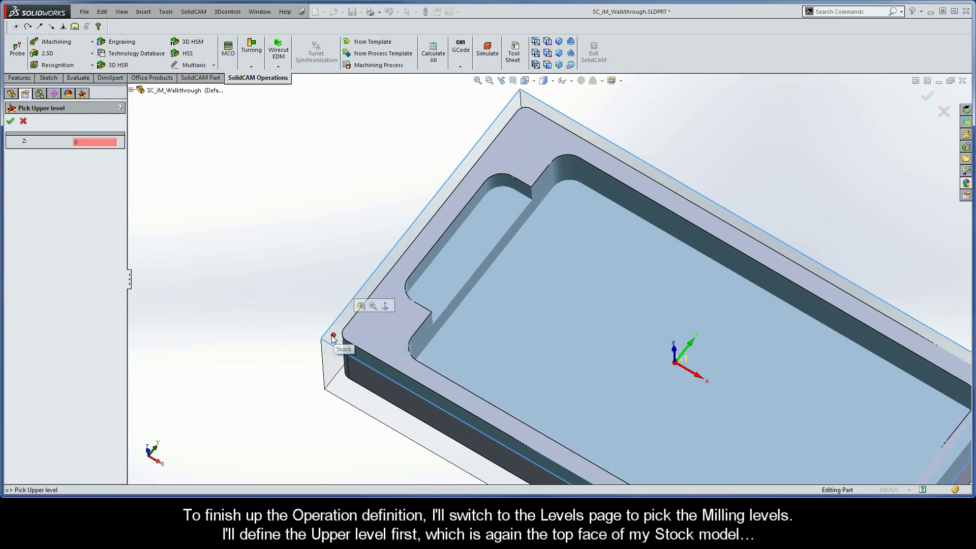
click(10, 121)
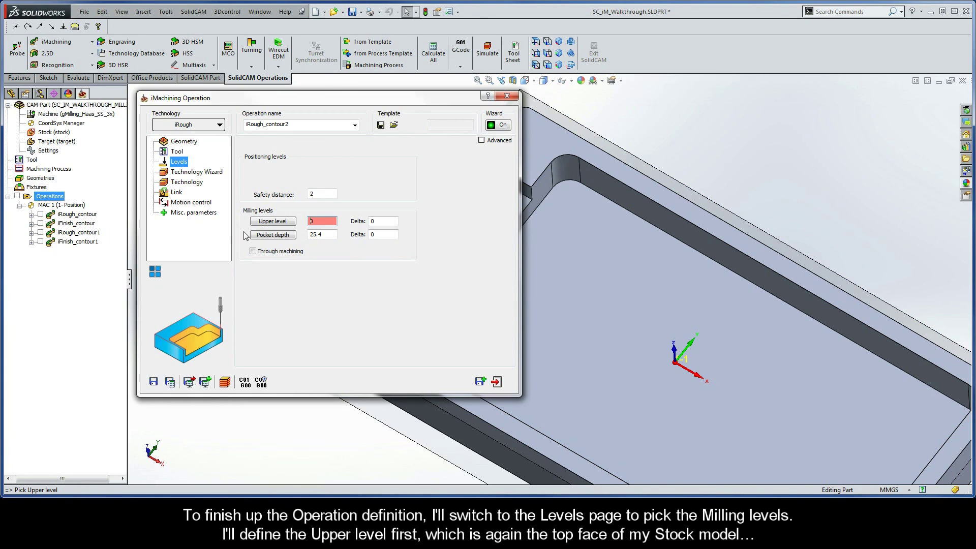
click(274, 235)
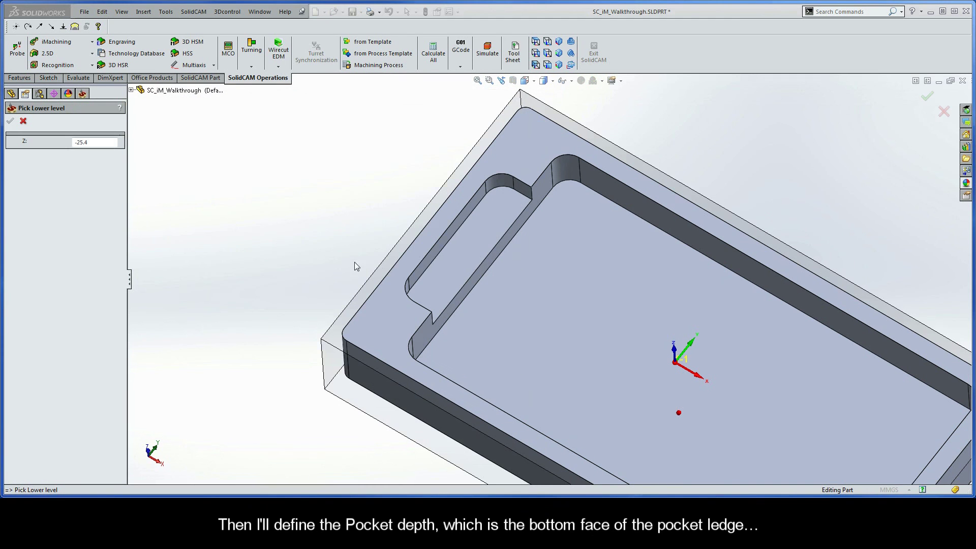
click(449, 263)
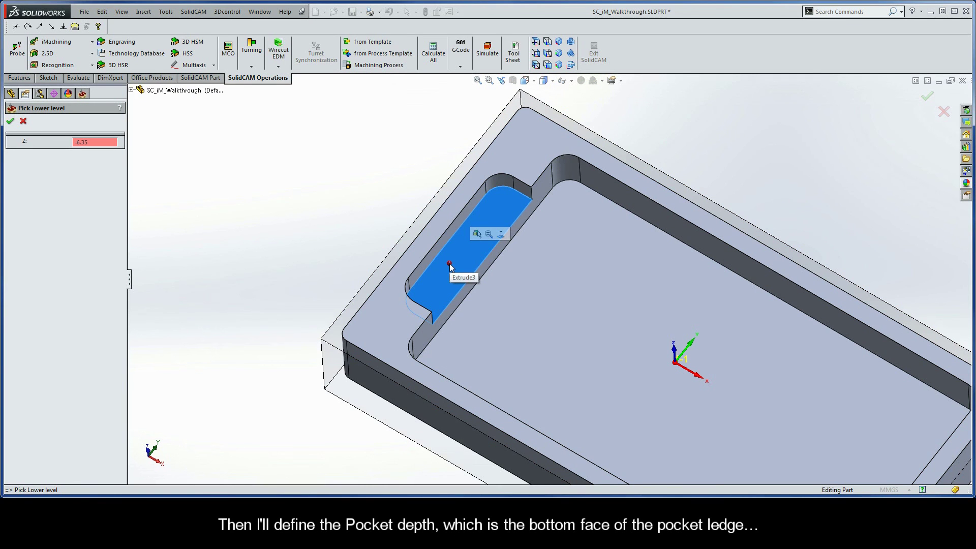
click(10, 121)
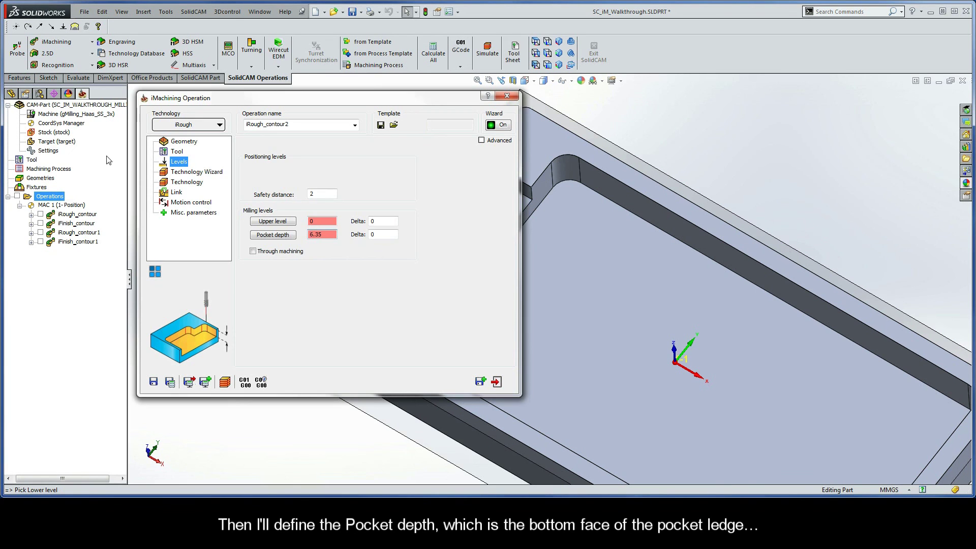
Check the ledge roughing's cutting conditions and wall offset, and save and calculate the operation
click(186, 172)
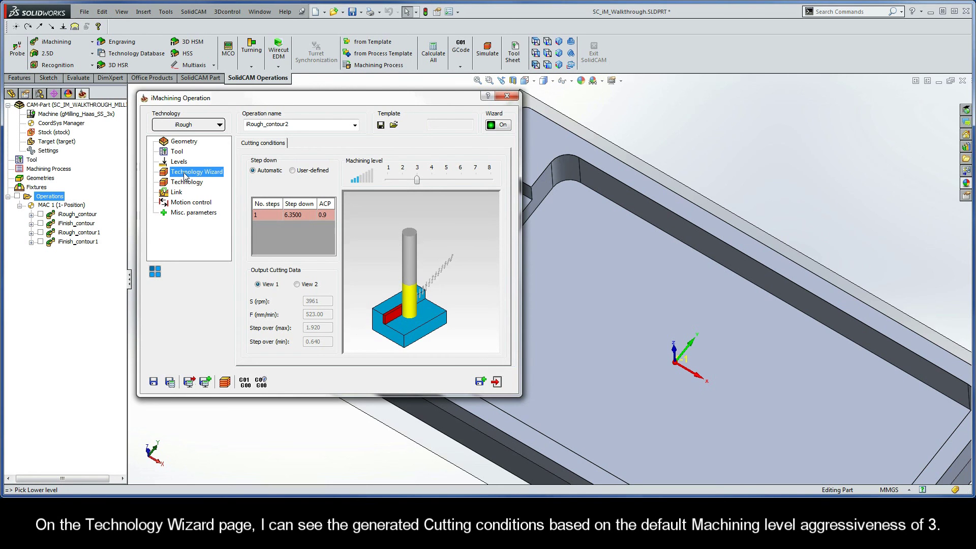
click(187, 182)
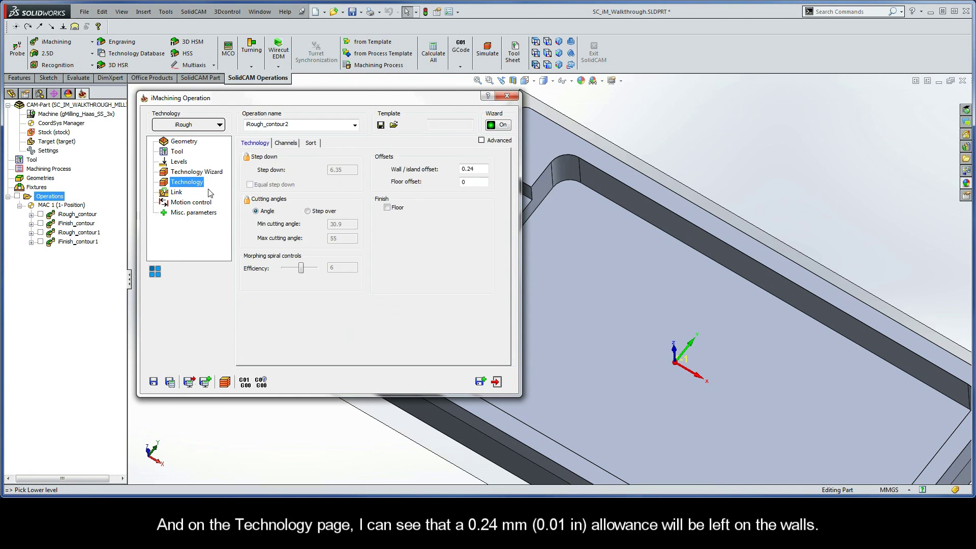
drag(481, 168, 452, 169)
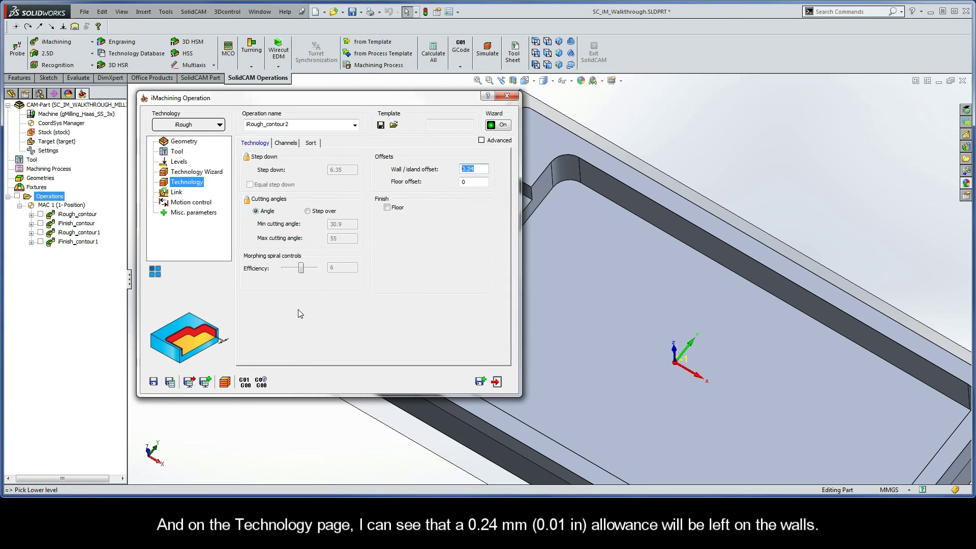
click(171, 384)
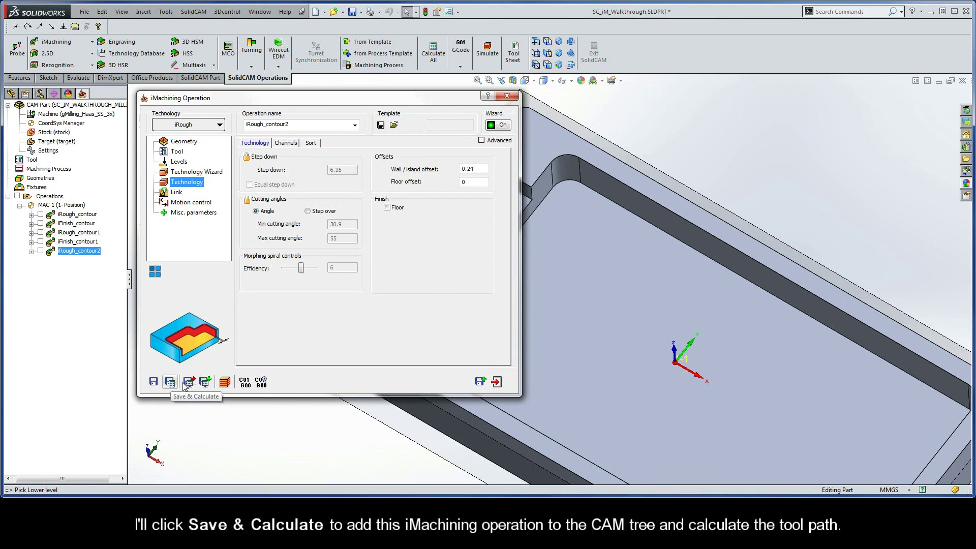
Save and copy the ledge roughing operation, and change the copy's technology to iFinish
click(480, 383)
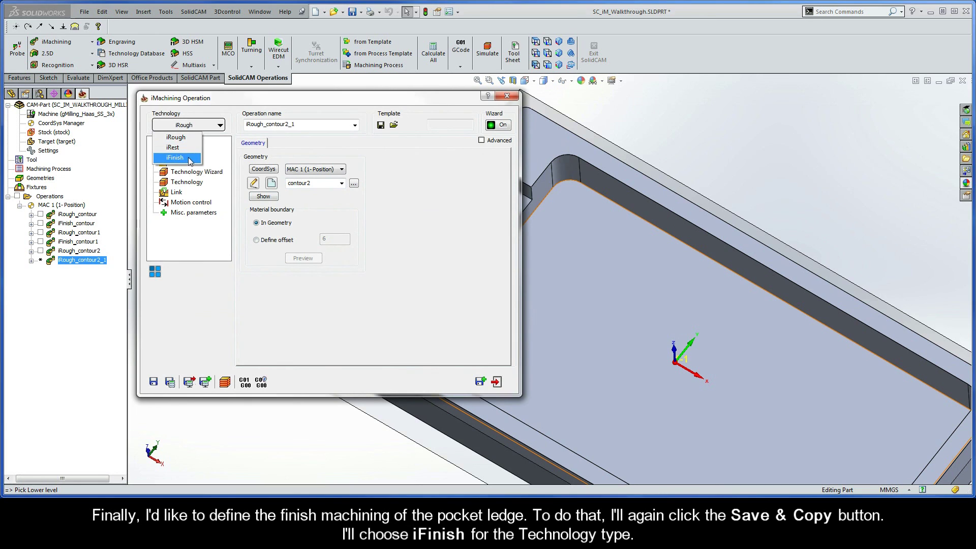
click(190, 158)
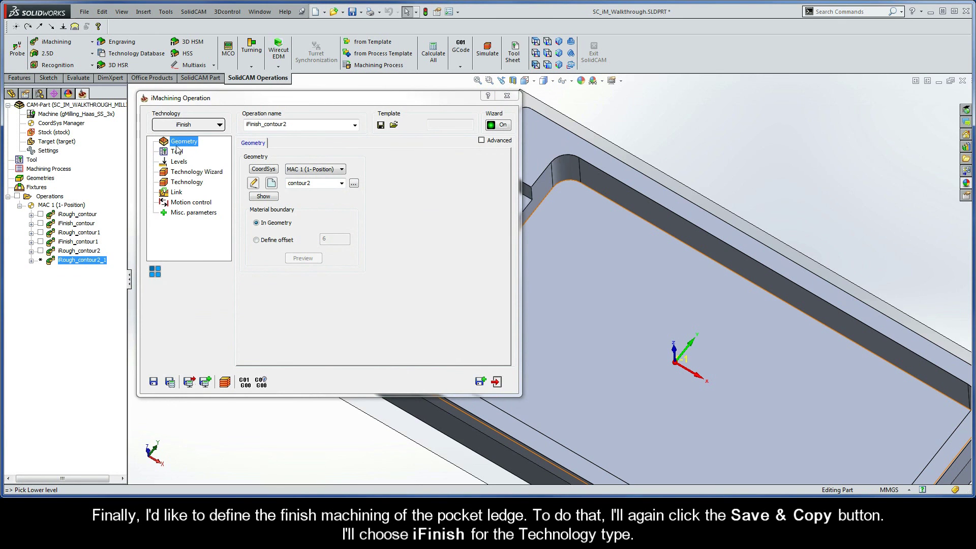
Check the copied tool, levels, cutting conditions, technology and iRest data, and save and calculate the ledge's iFinish operation
click(177, 151)
click(178, 162)
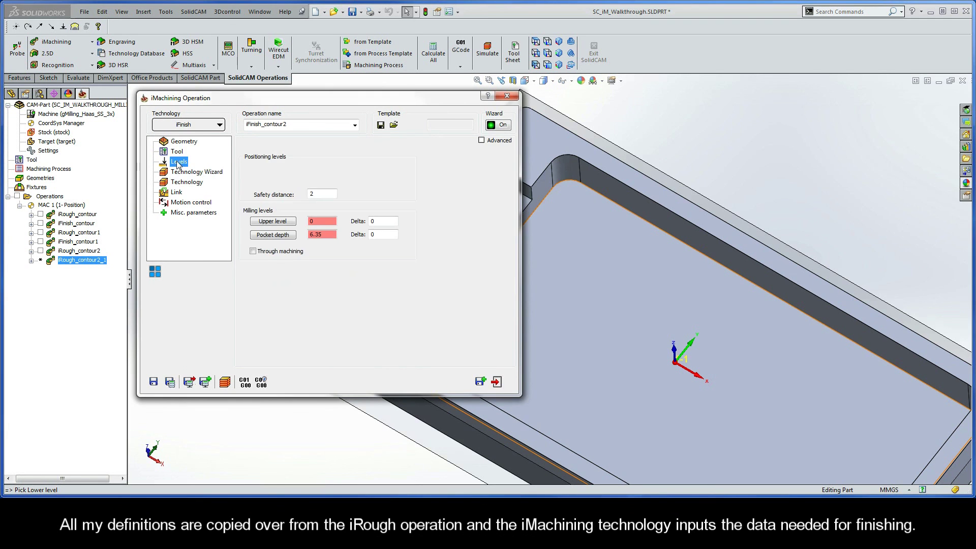
click(181, 172)
click(179, 183)
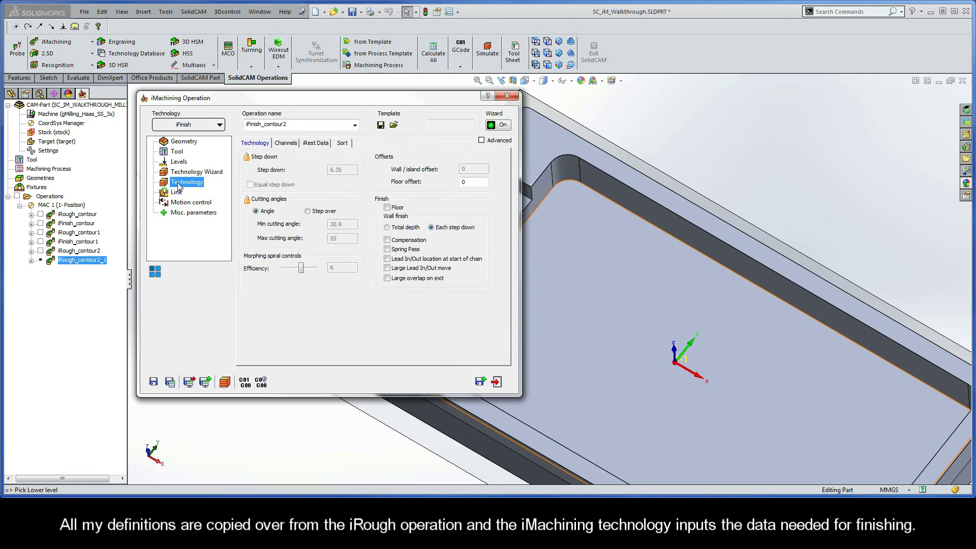
click(314, 144)
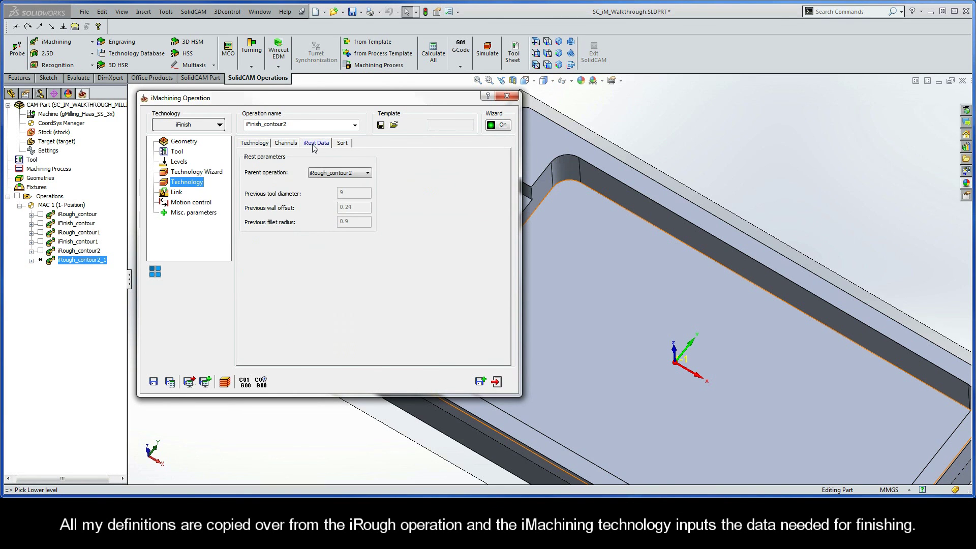
click(169, 382)
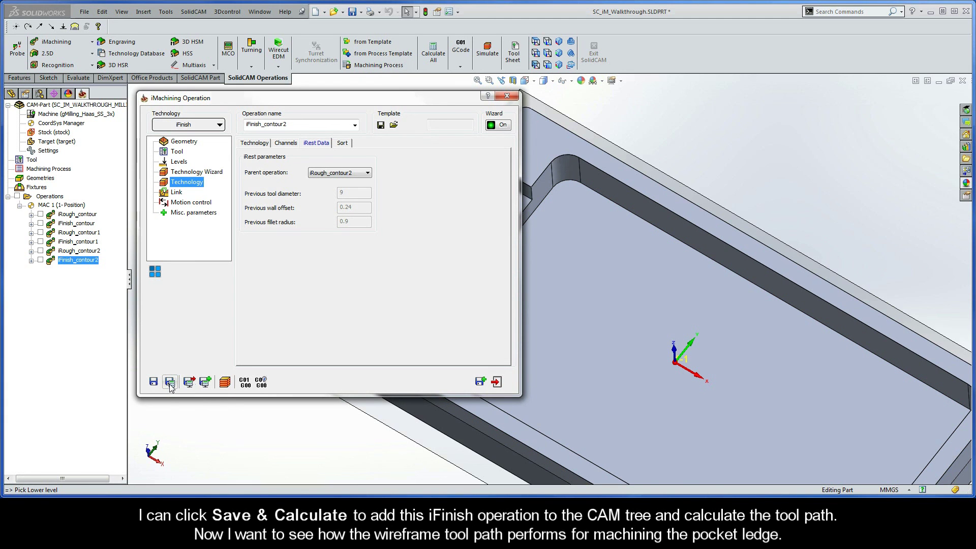
Simulate iRough_contour2 and iFinish_contour2 one after the other in operation step mode at a reduced simulation speed
click(225, 382)
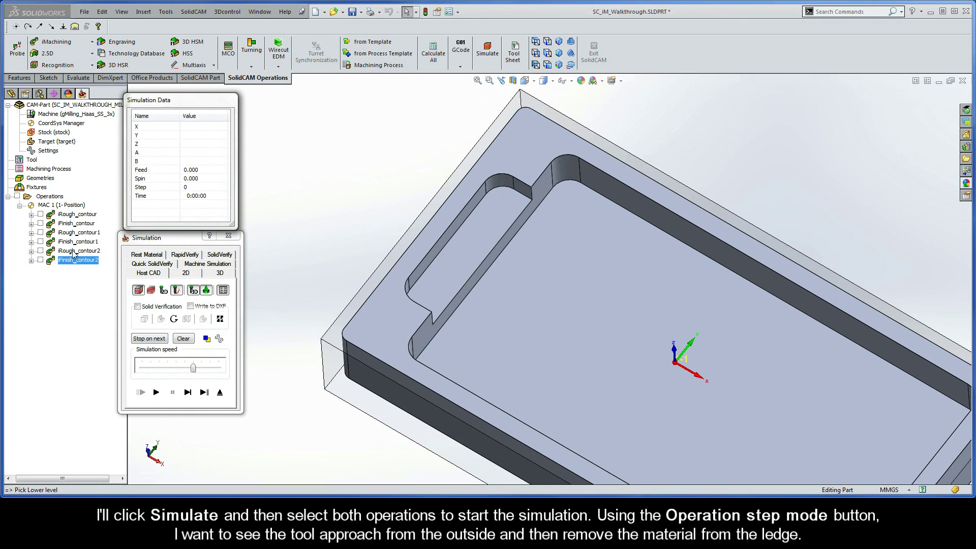
click(74, 252)
ctrl+click(77, 260)
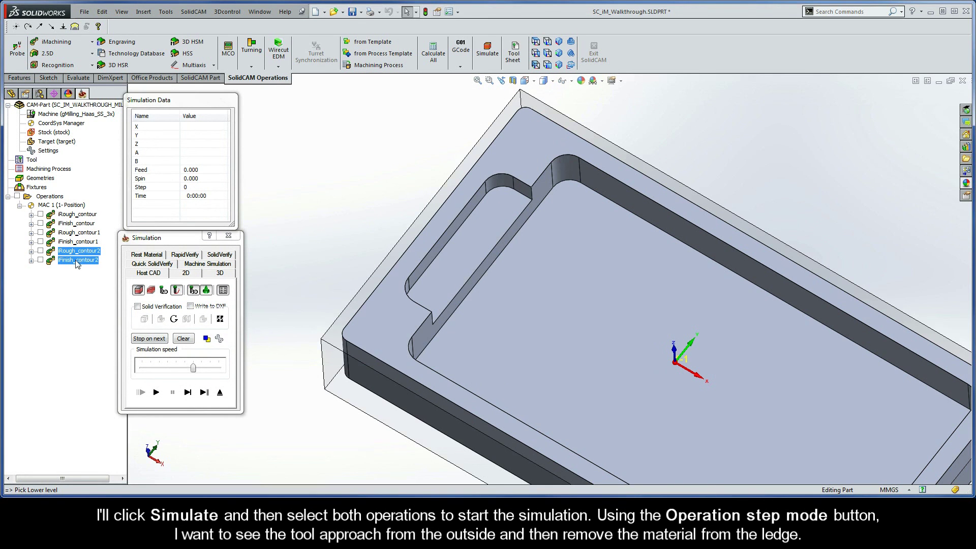
drag(193, 368, 166, 370)
click(204, 392)
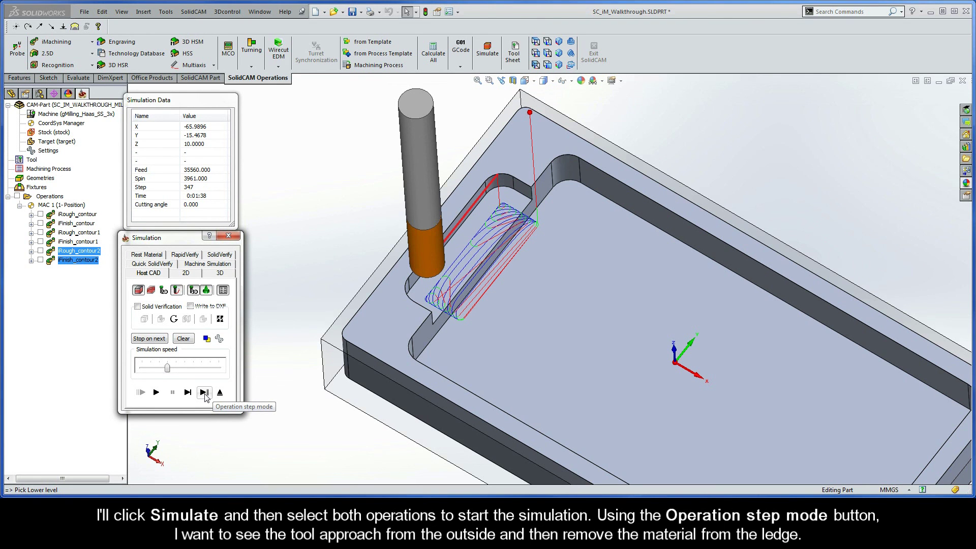
click(204, 392)
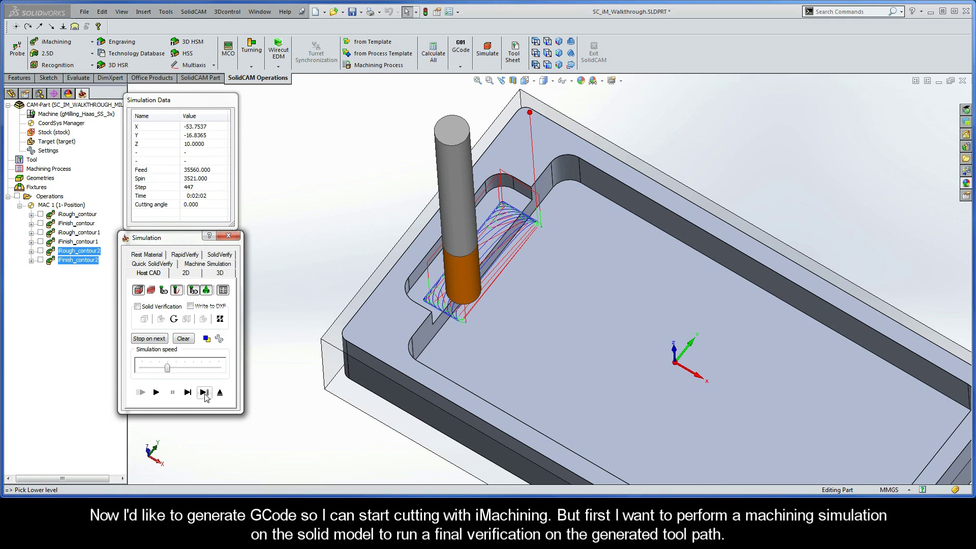
Simulate all operations from the beginning in Host CAD mode with Solid Verification at a raised simulation speed, and exit the simulation and operation dialogs
click(256, 392)
scroll(257, 392, up, 5)
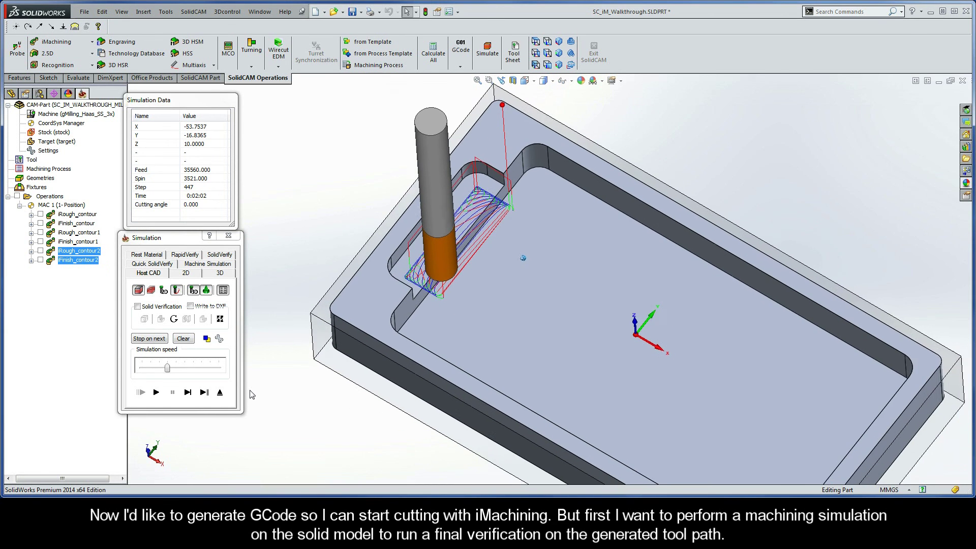
scroll(249, 396, up, 3)
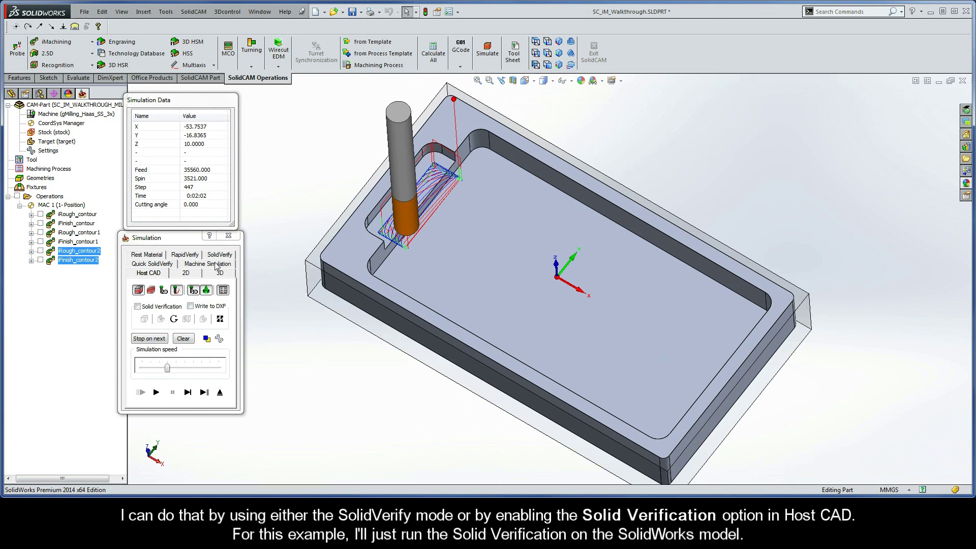
click(137, 307)
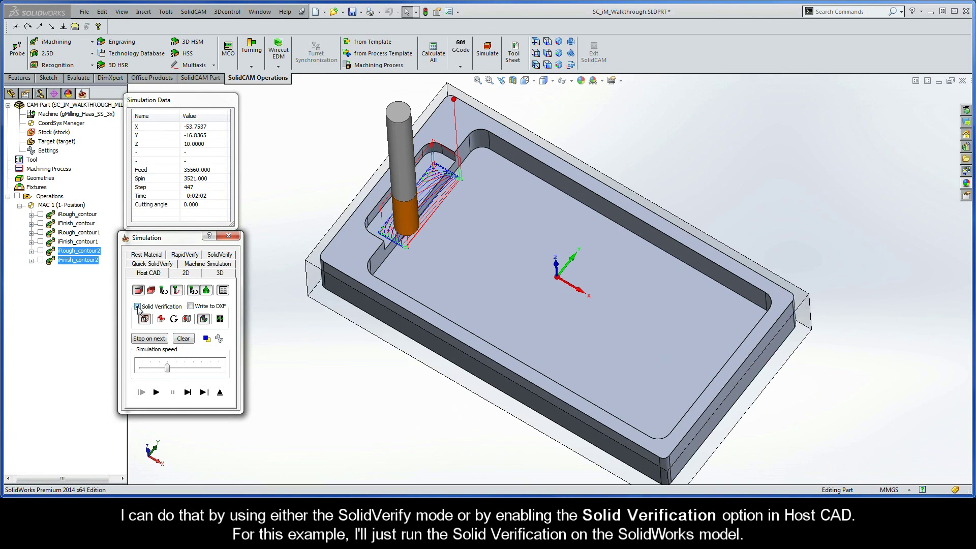
click(54, 198)
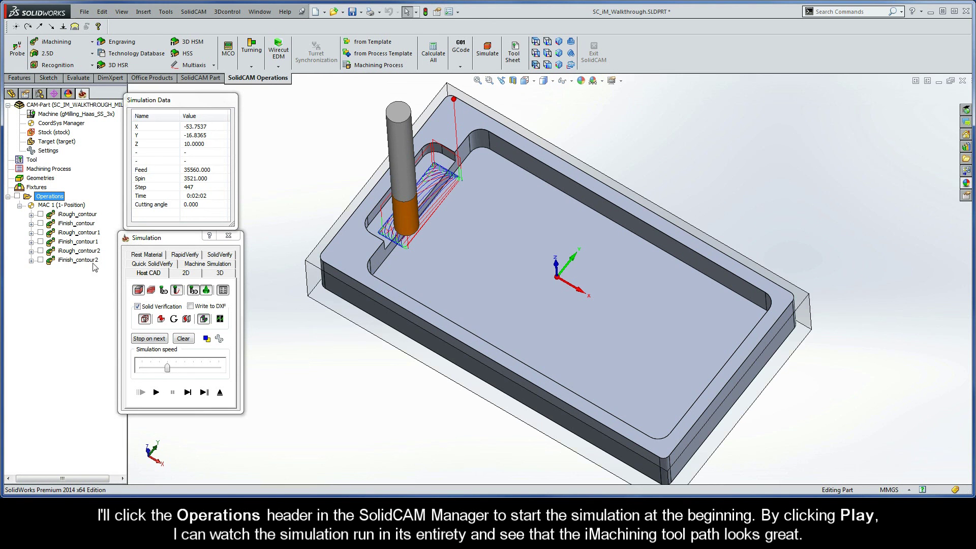
click(156, 392)
drag(167, 367, 220, 369)
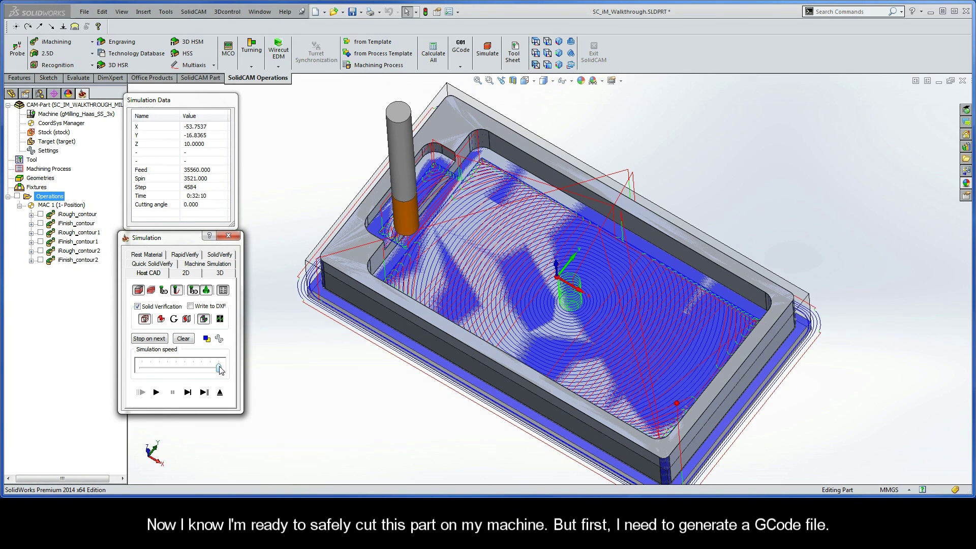
click(219, 393)
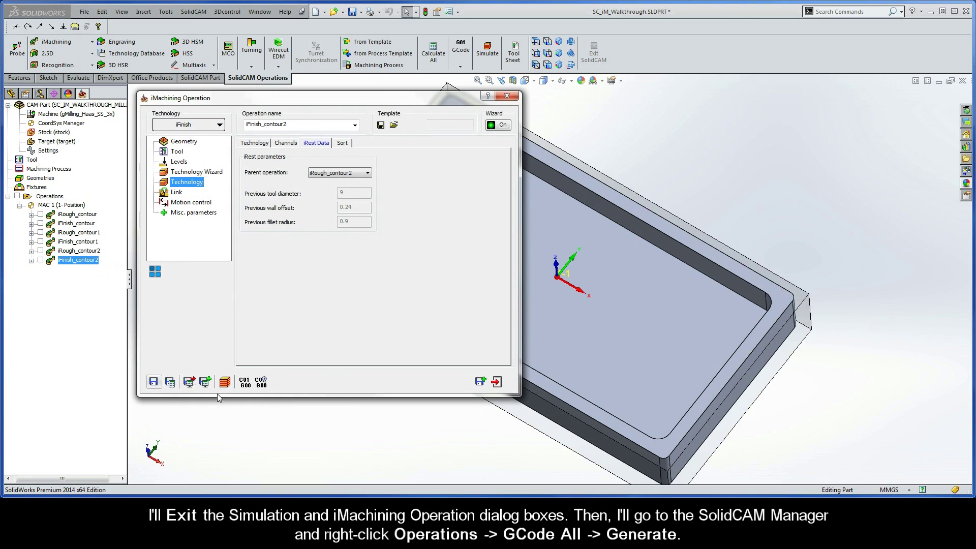
click(495, 381)
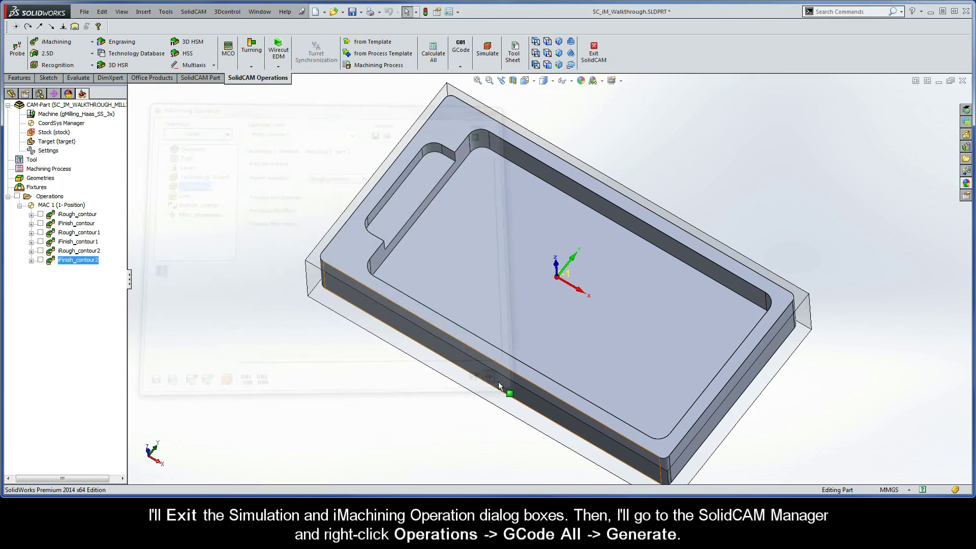
Generate the GCode for all operations and look through the resulting NC file down to its last lines
right_click(51, 198)
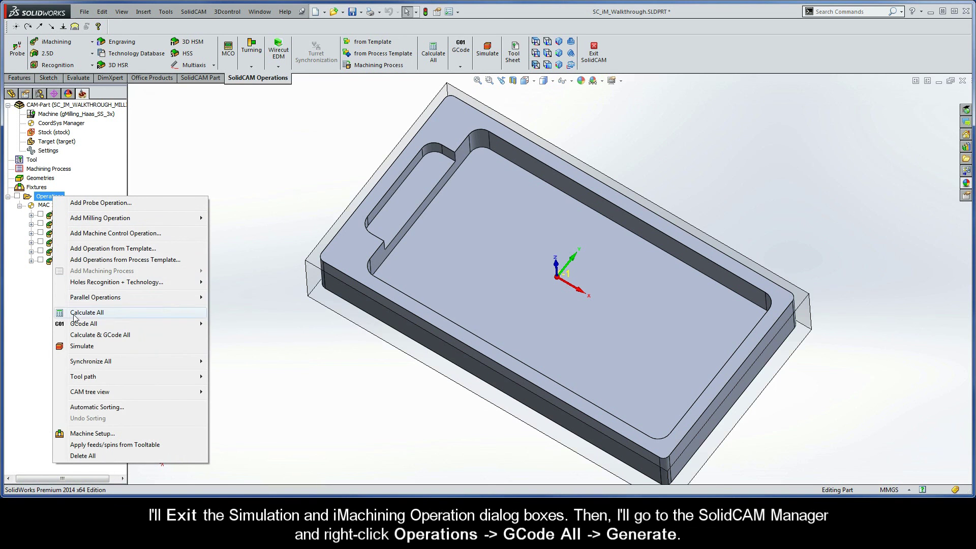
mouse_move(161, 325)
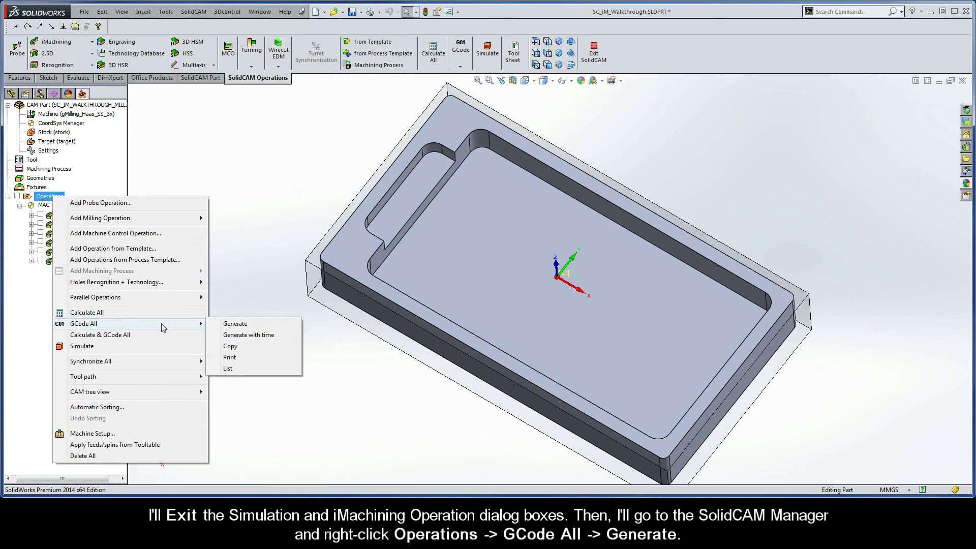
click(243, 327)
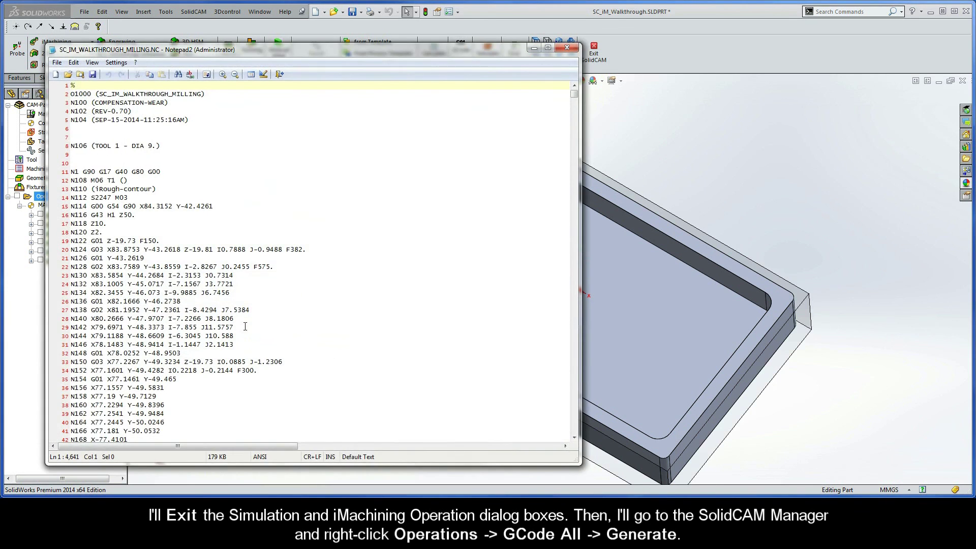
drag(573, 94, 574, 431)
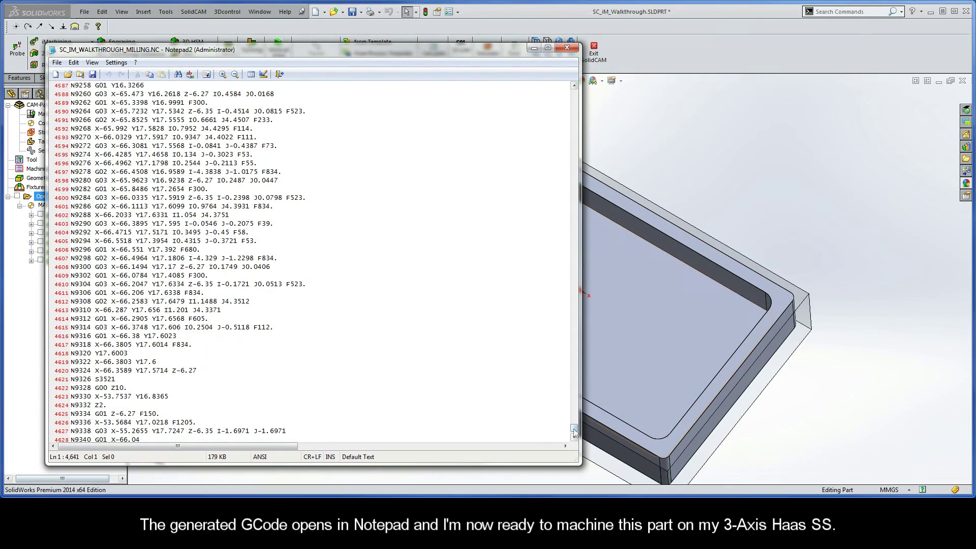